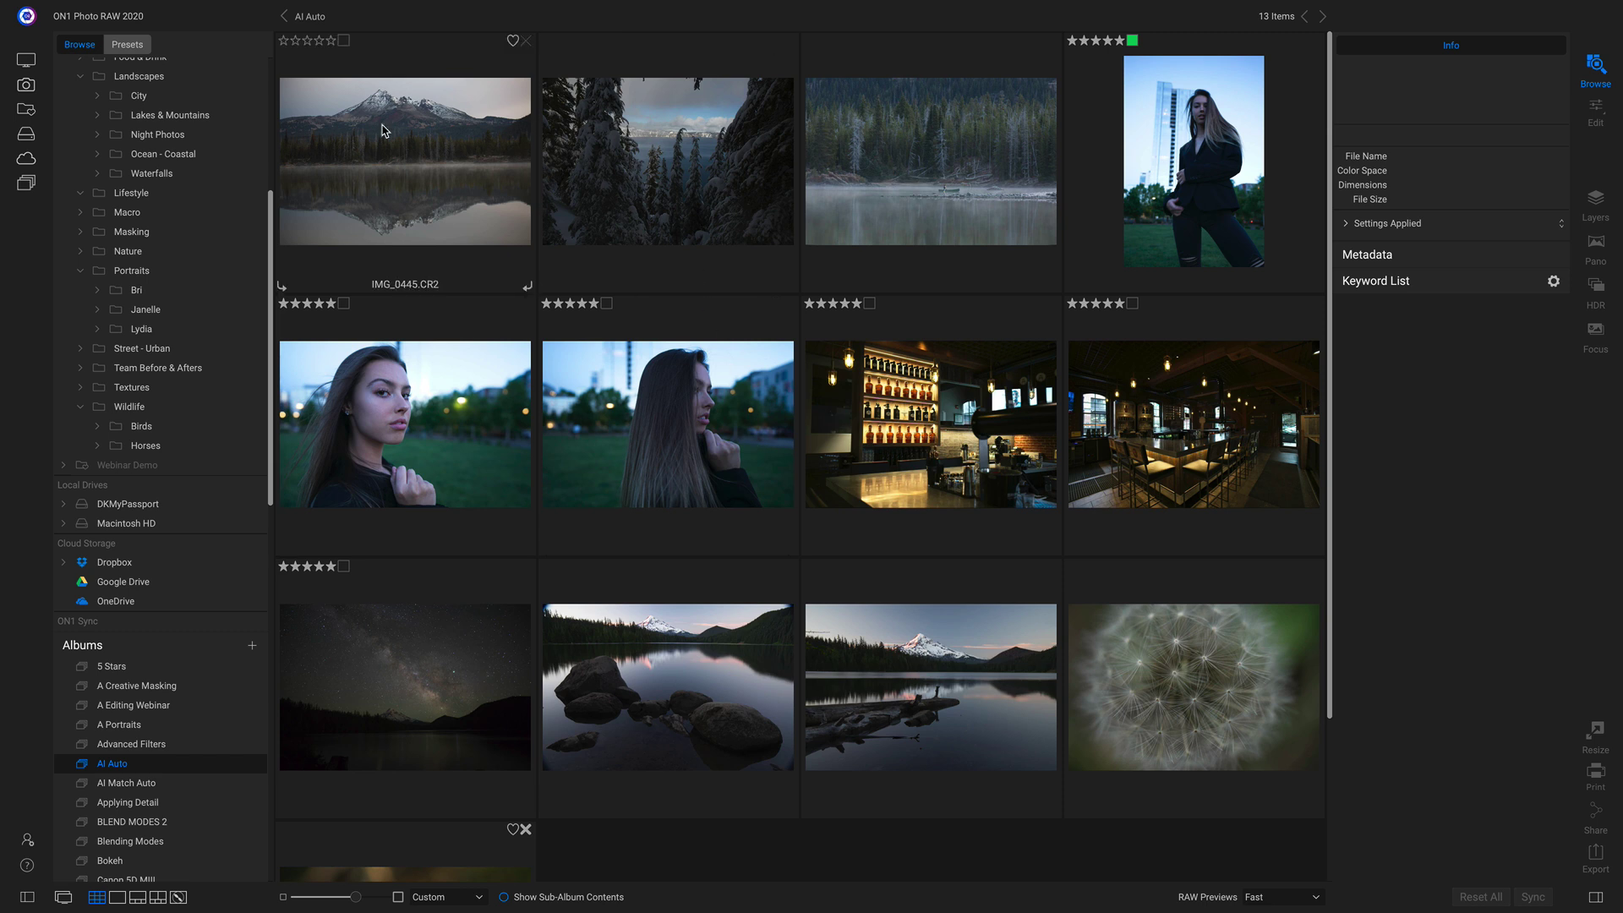
Step: Select the mountain lake photo IMG_0445.CR2 in the AI Auto album grid
left_click(417, 163)
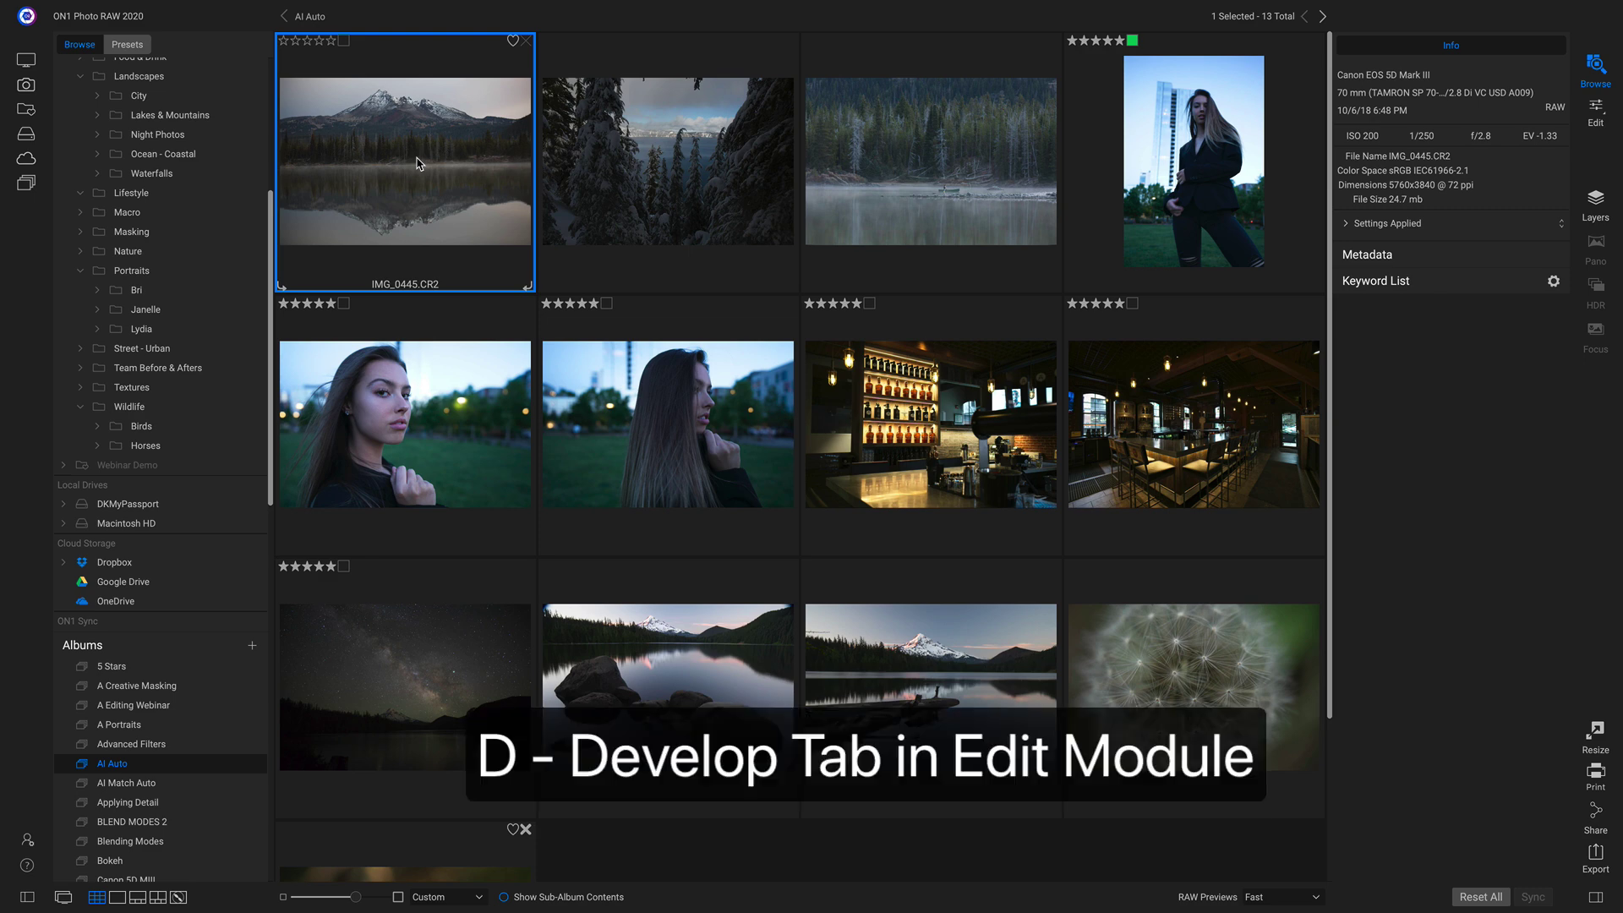
Step: Open IMG_0445.CR2 in Develop and apply AI Auto tone, bringing Blacks to -42
key("d")
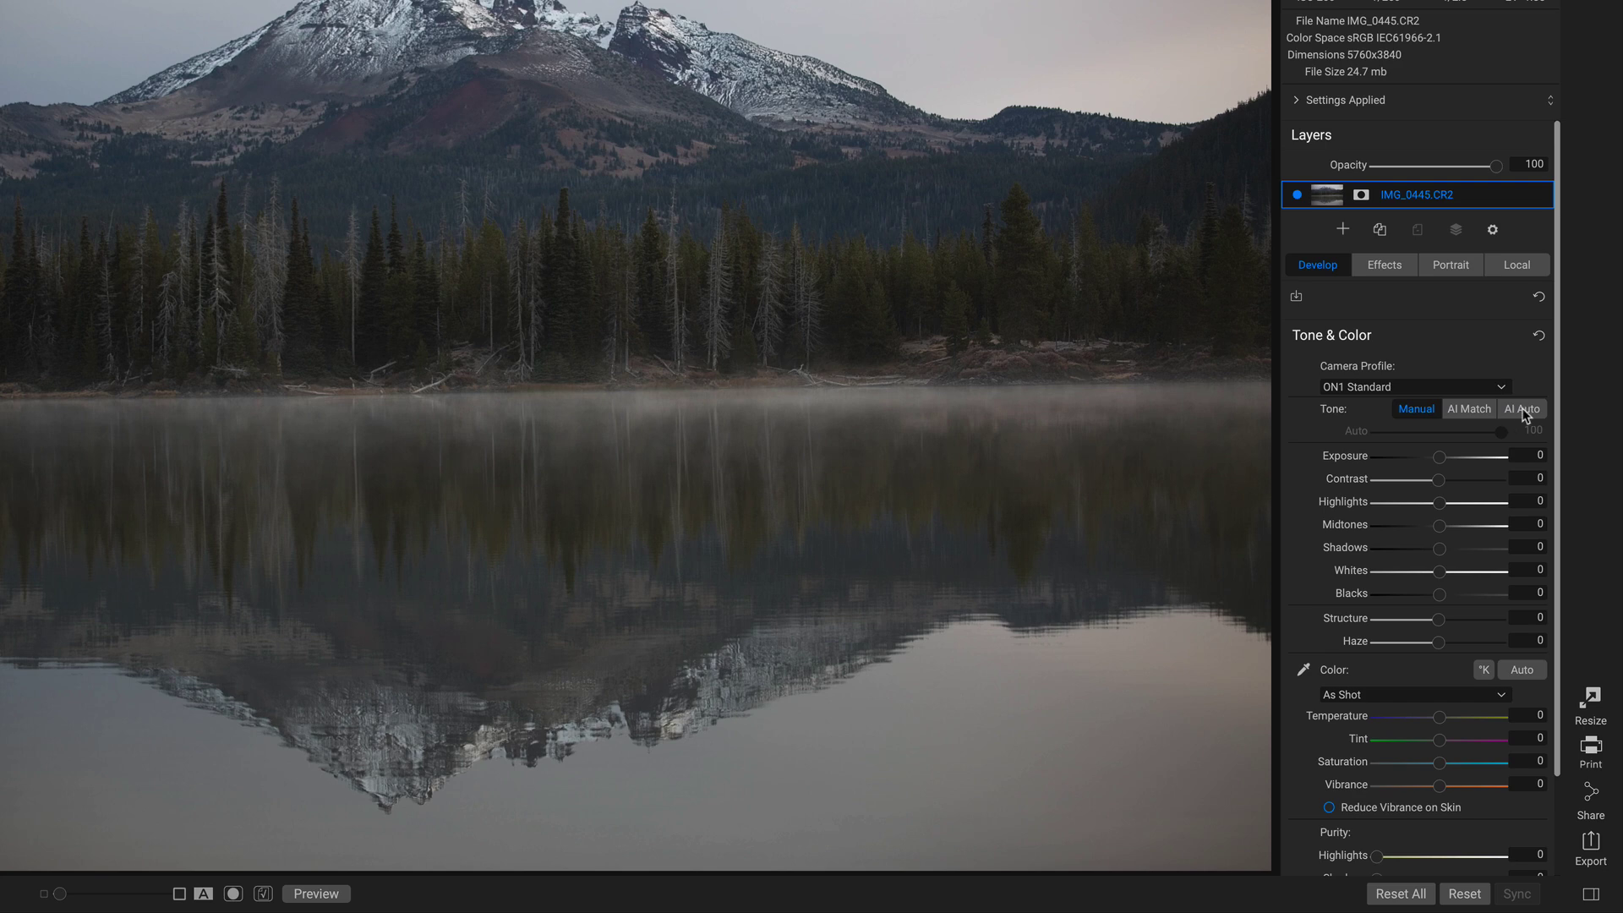
left_click(1522, 409)
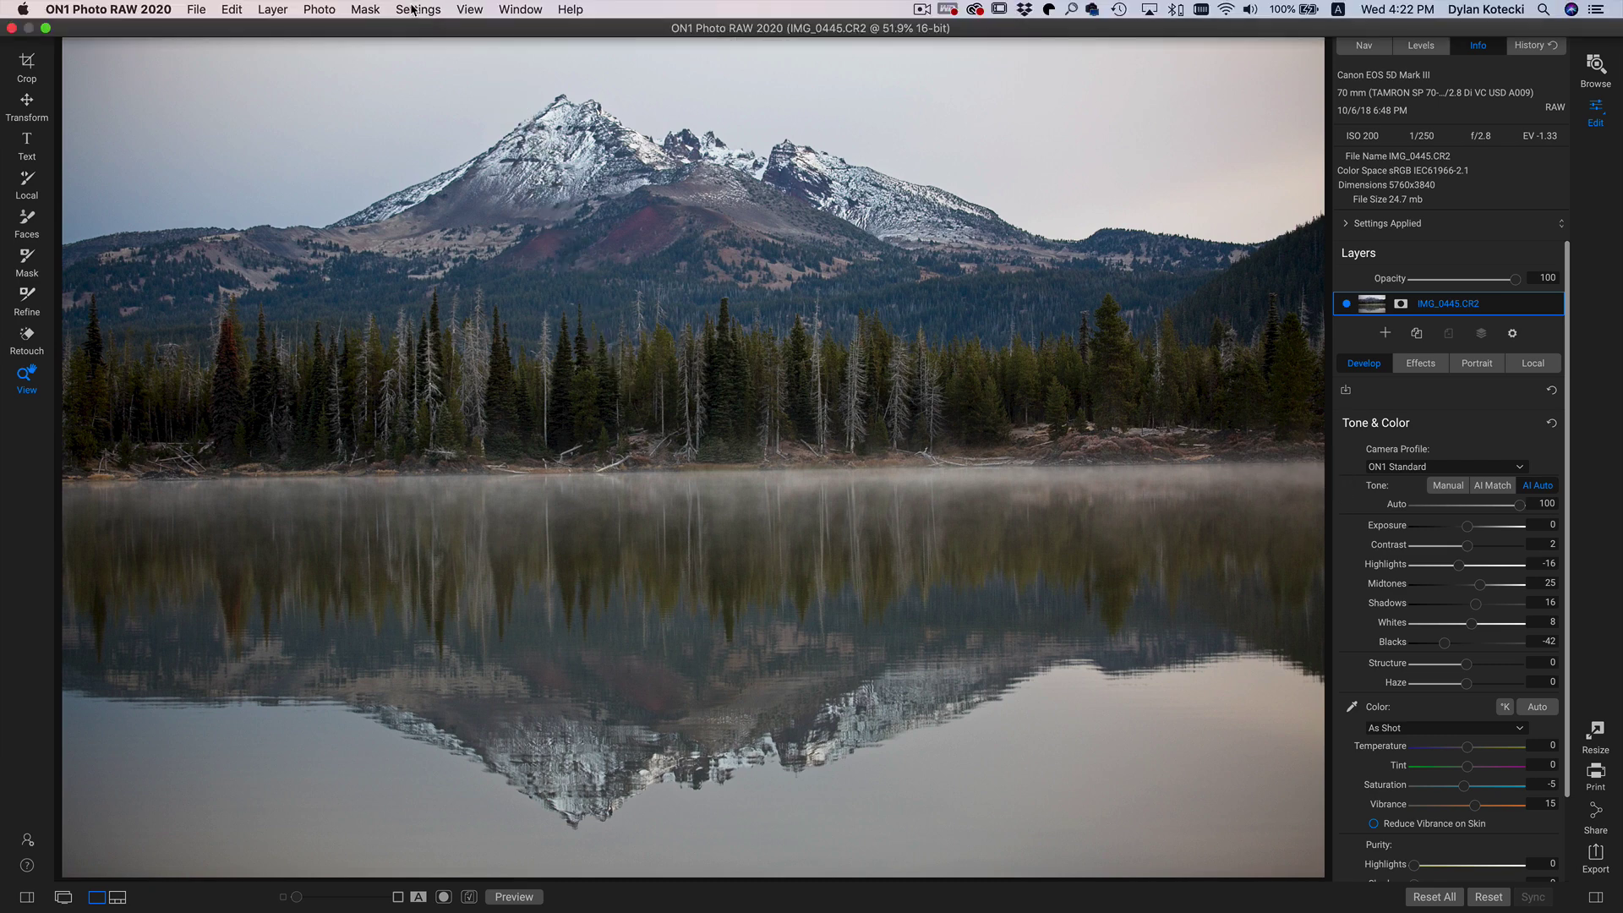
Step: Copy IMG_0445.CR2's AI Auto develop settings using Settings > Copy Settings
left_click(436, 8)
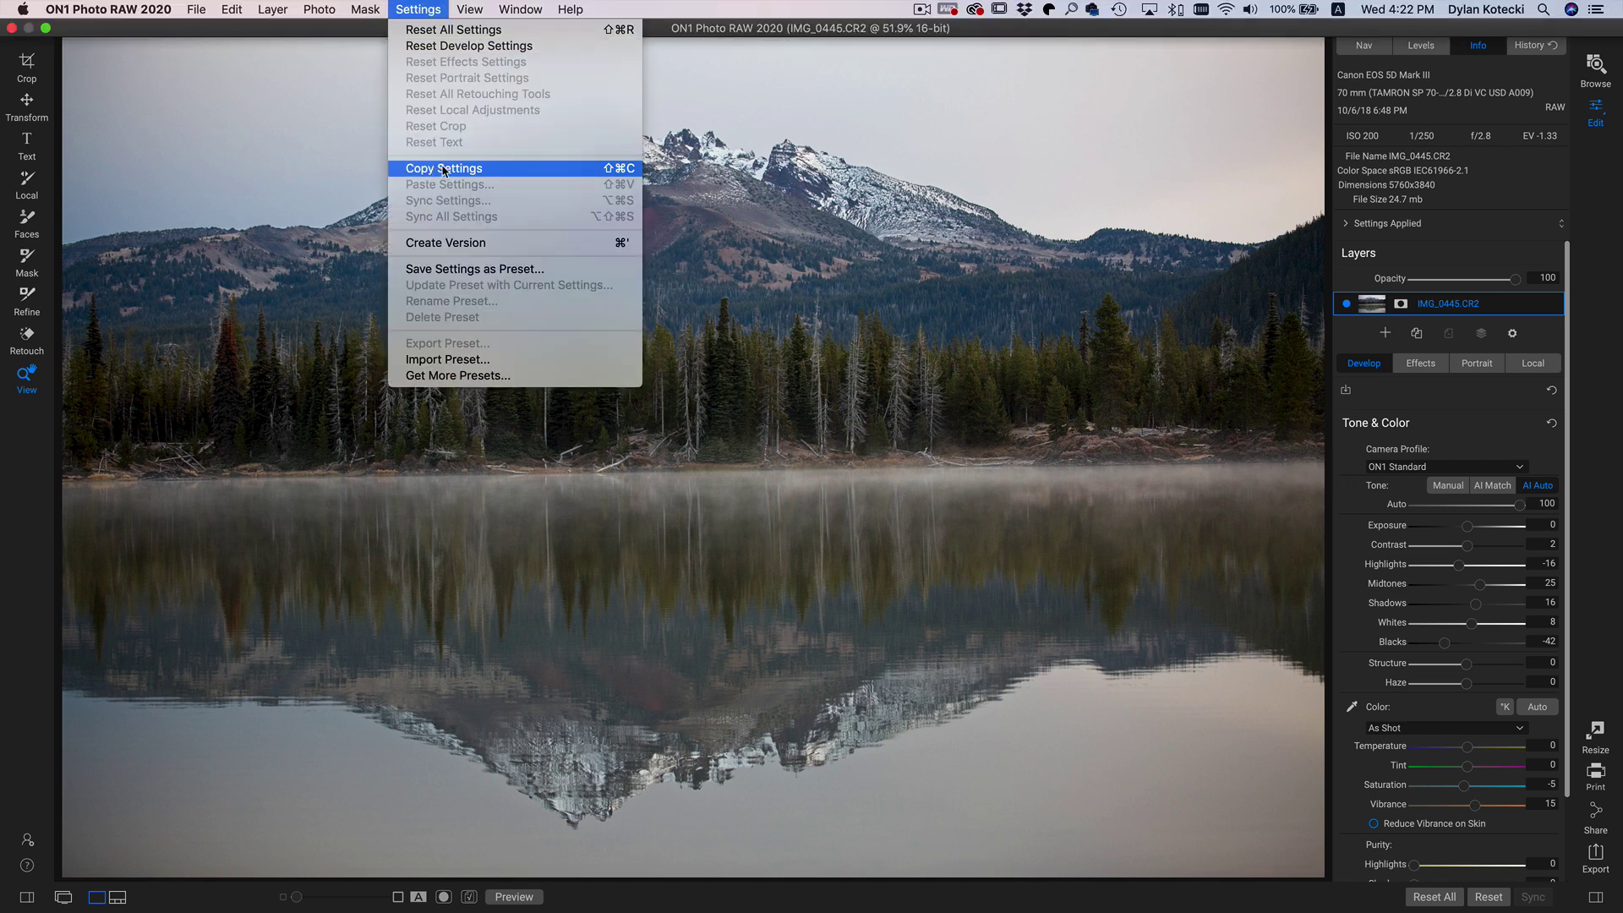
left_click(630, 175)
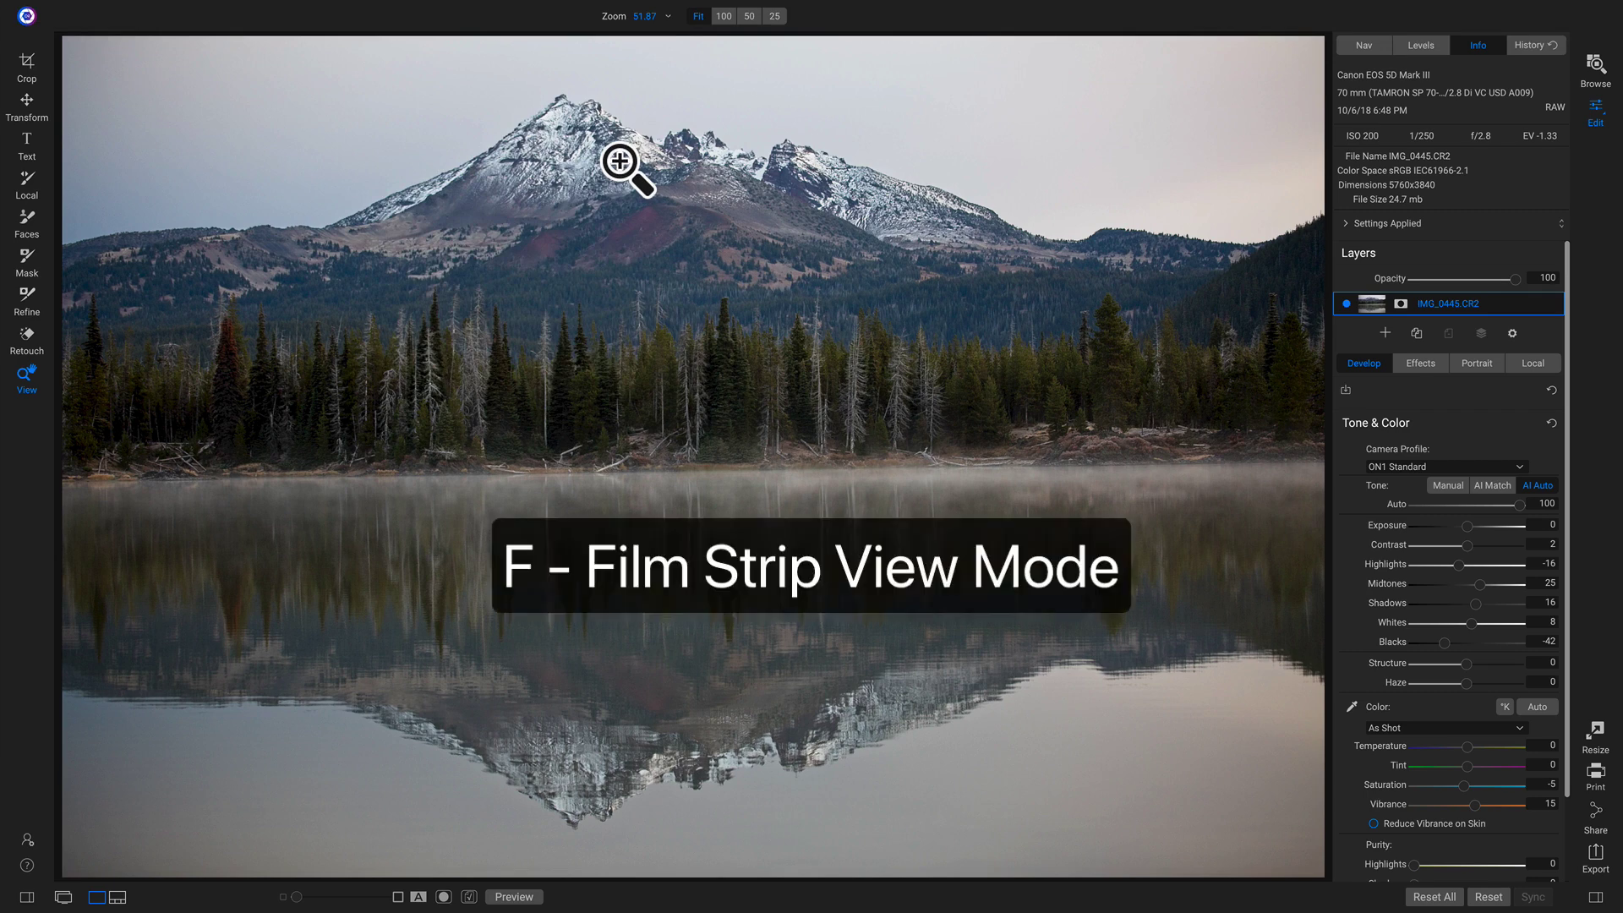
Step: Paste the copied AI Auto tone settings onto the portrait DSC00253.ARW from the filmstrip
key("f")
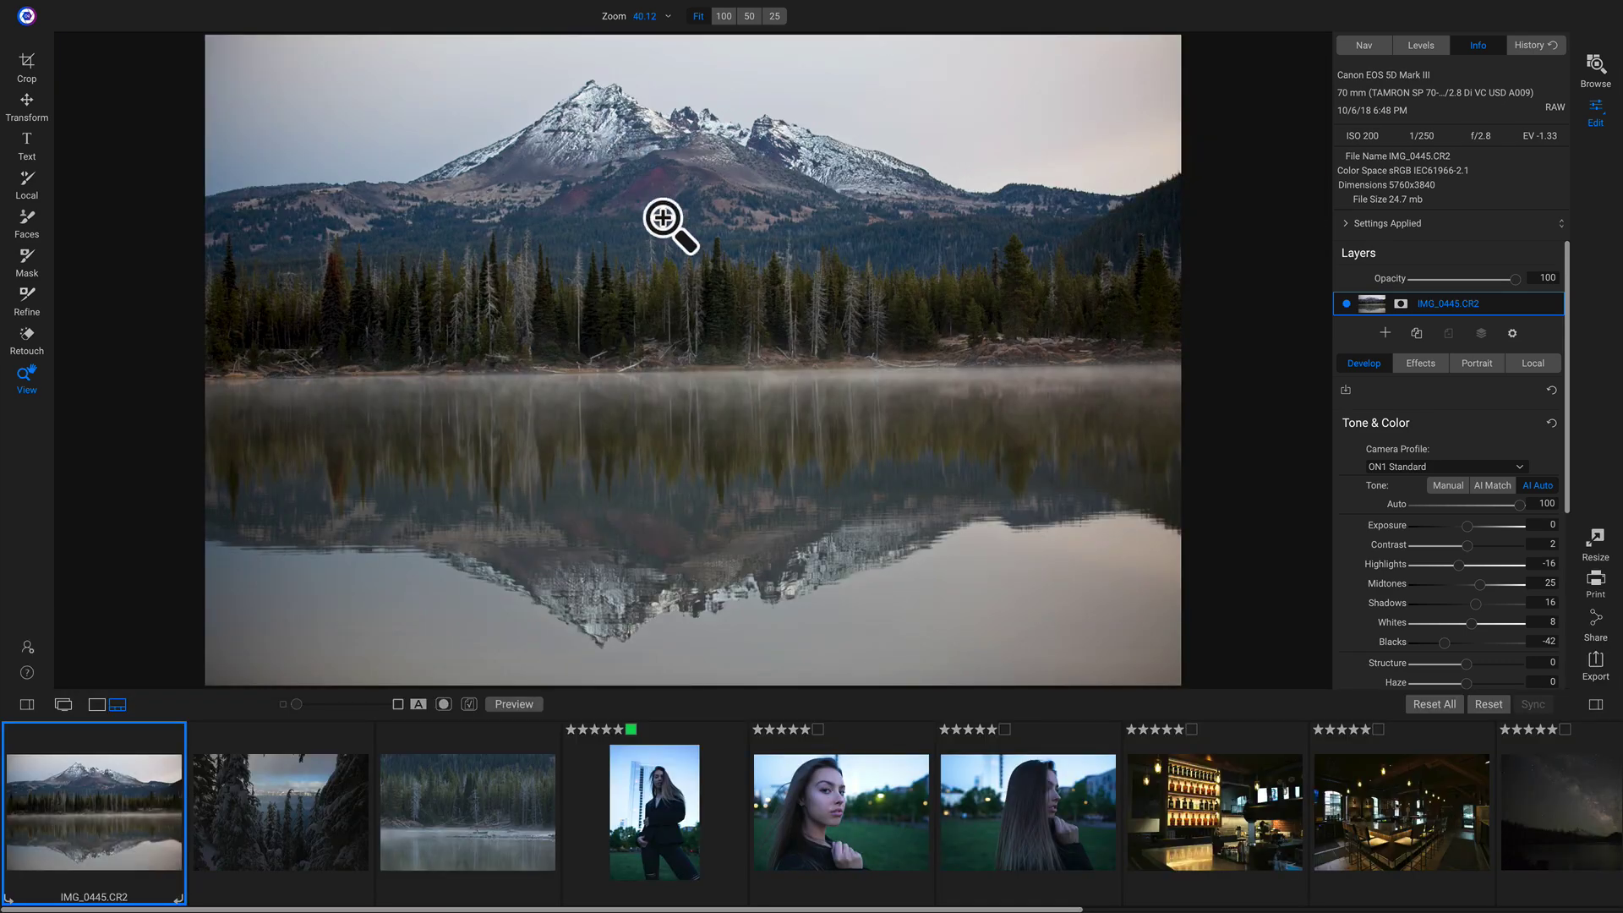
left_click(830, 795)
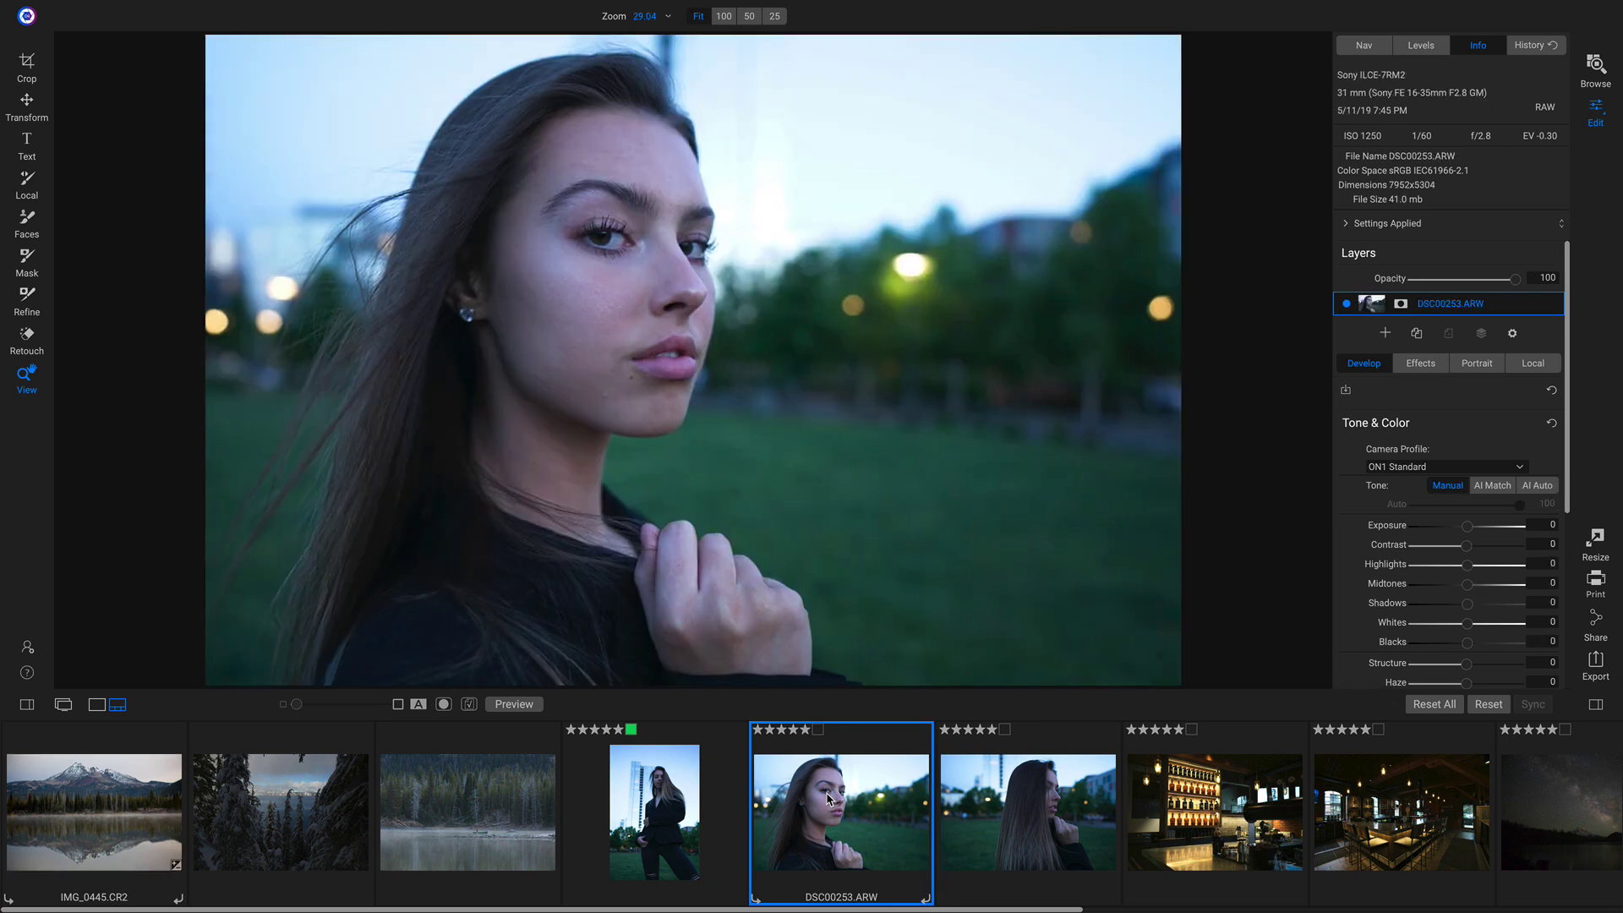
key("shift+super+v")
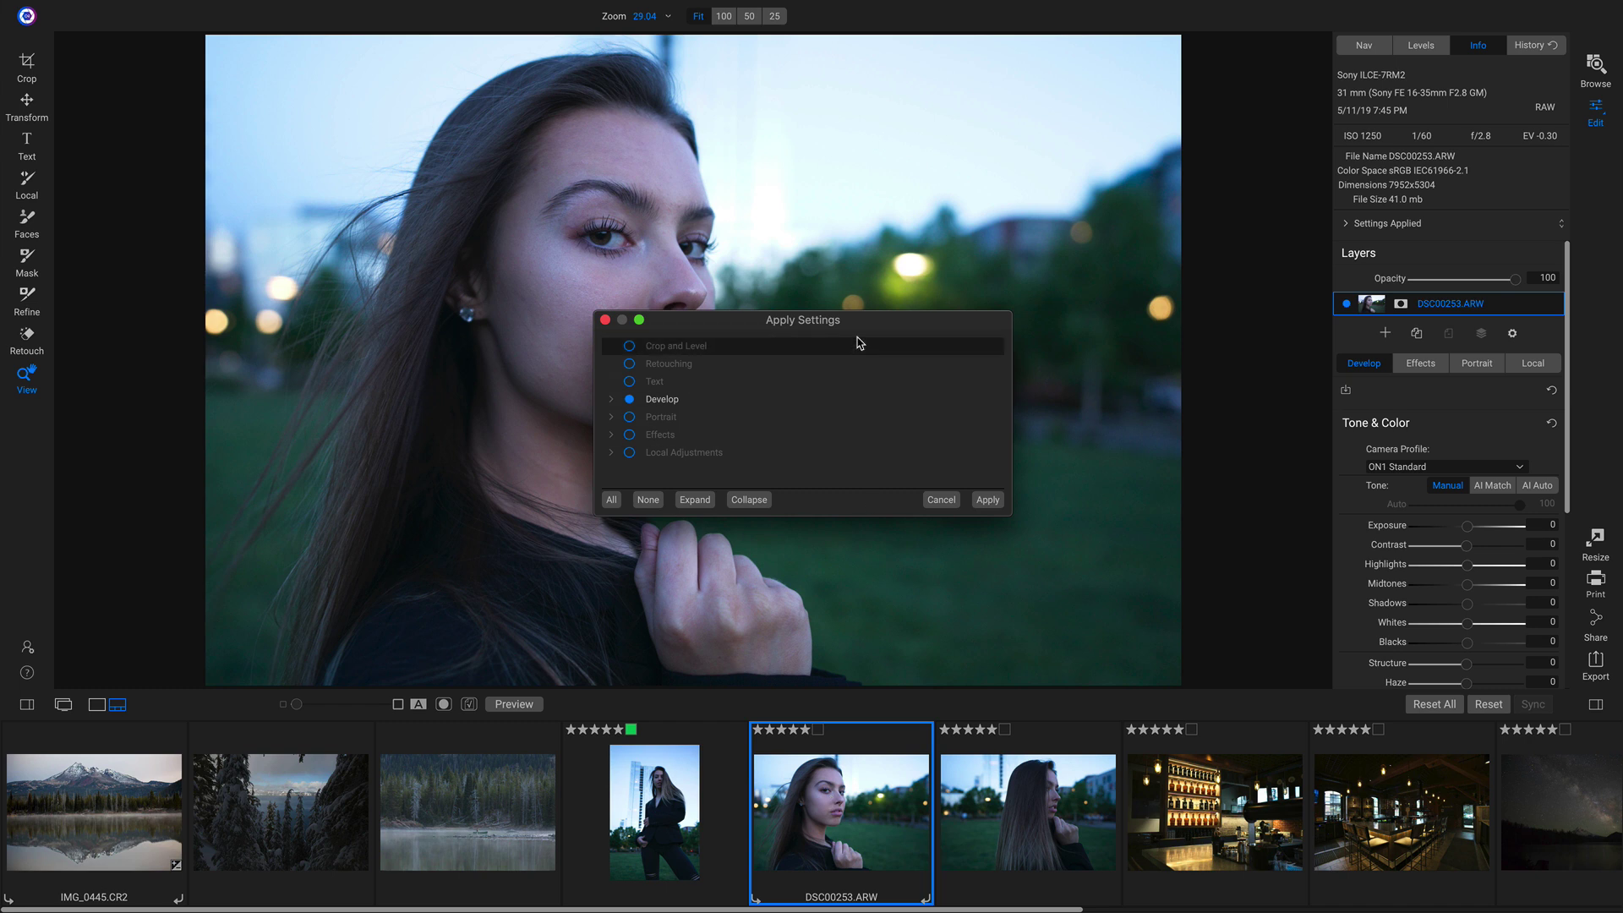
left_click(985, 500)
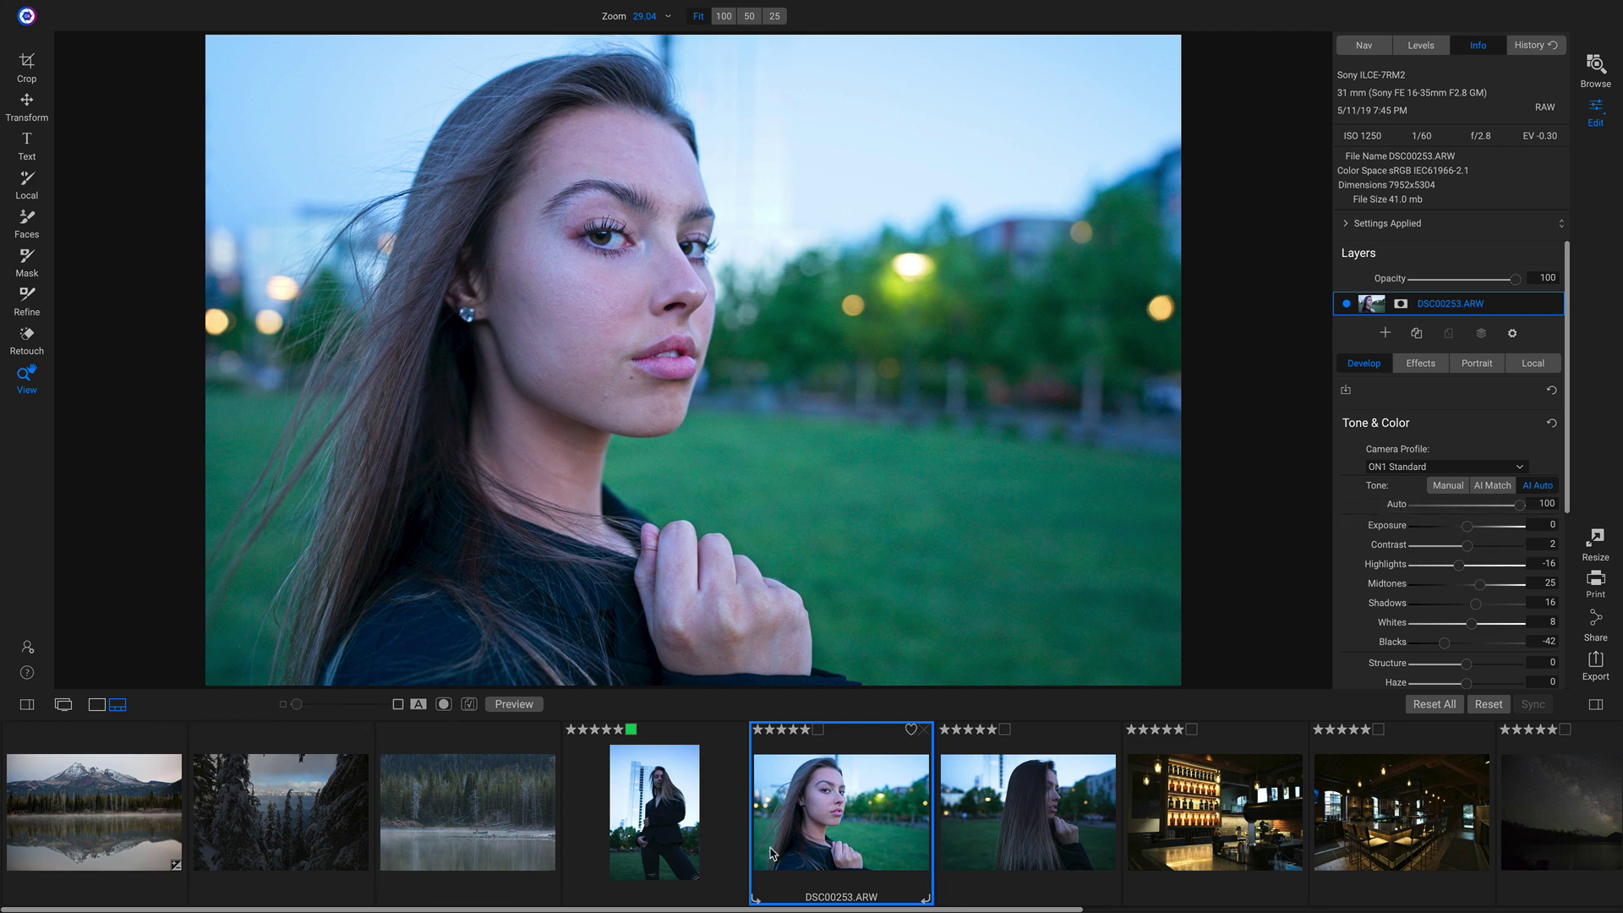
Step: Select all filmstrip photos through DSC00694.ARW and sync the AI Auto tone settings to them
left_click(106, 821, "shift")
scroll(1217, 813, "right", 5)
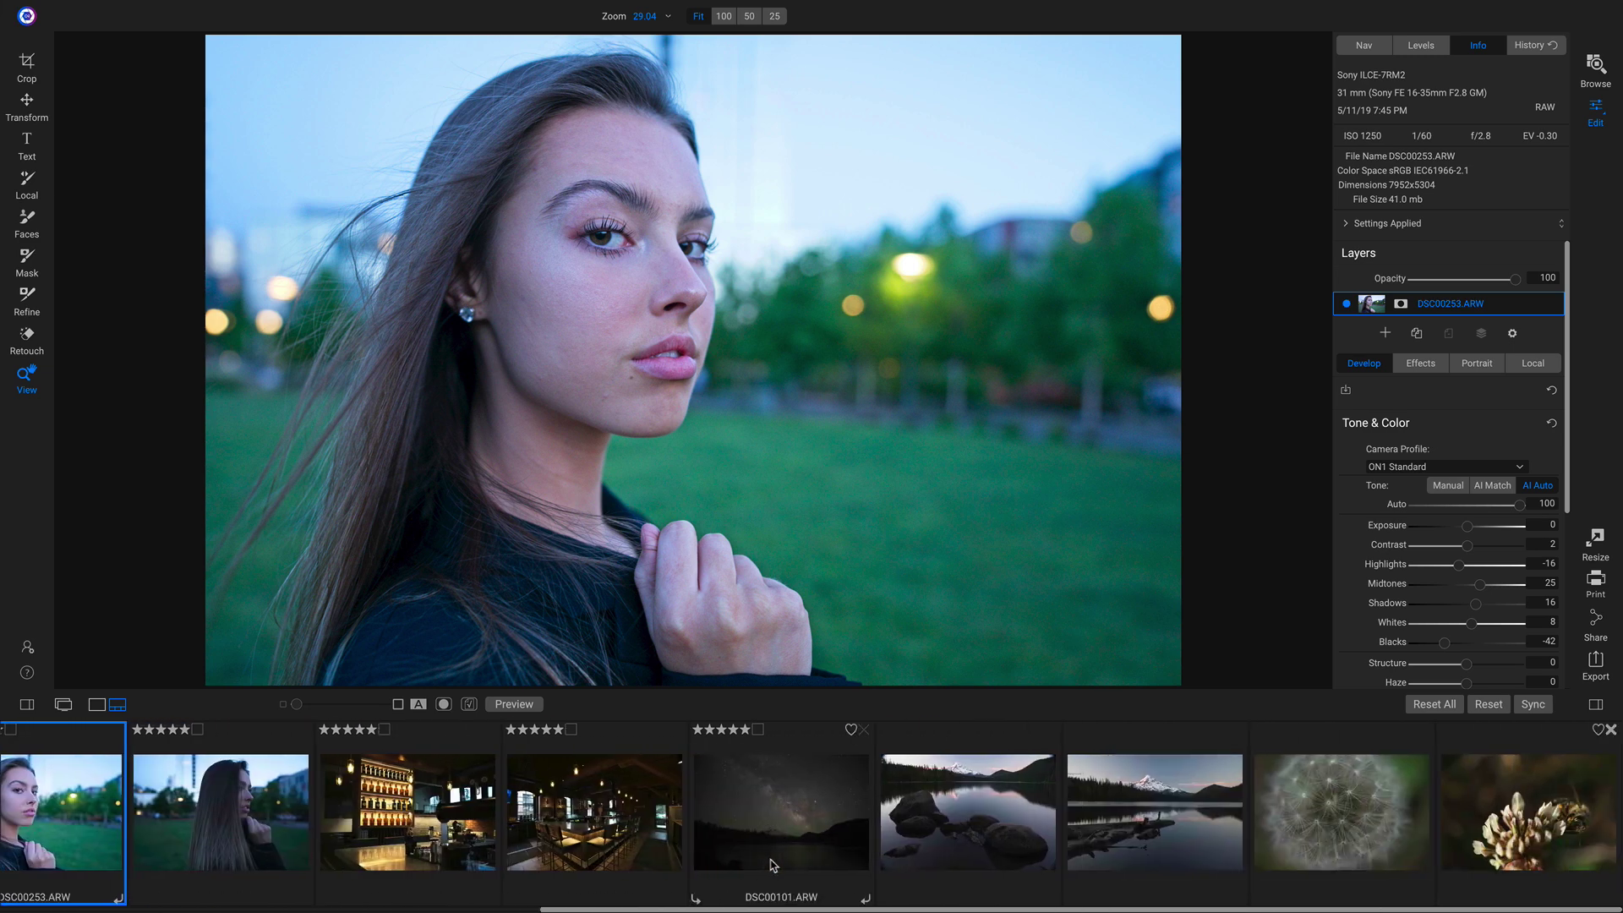
left_click(1496, 803, "shift")
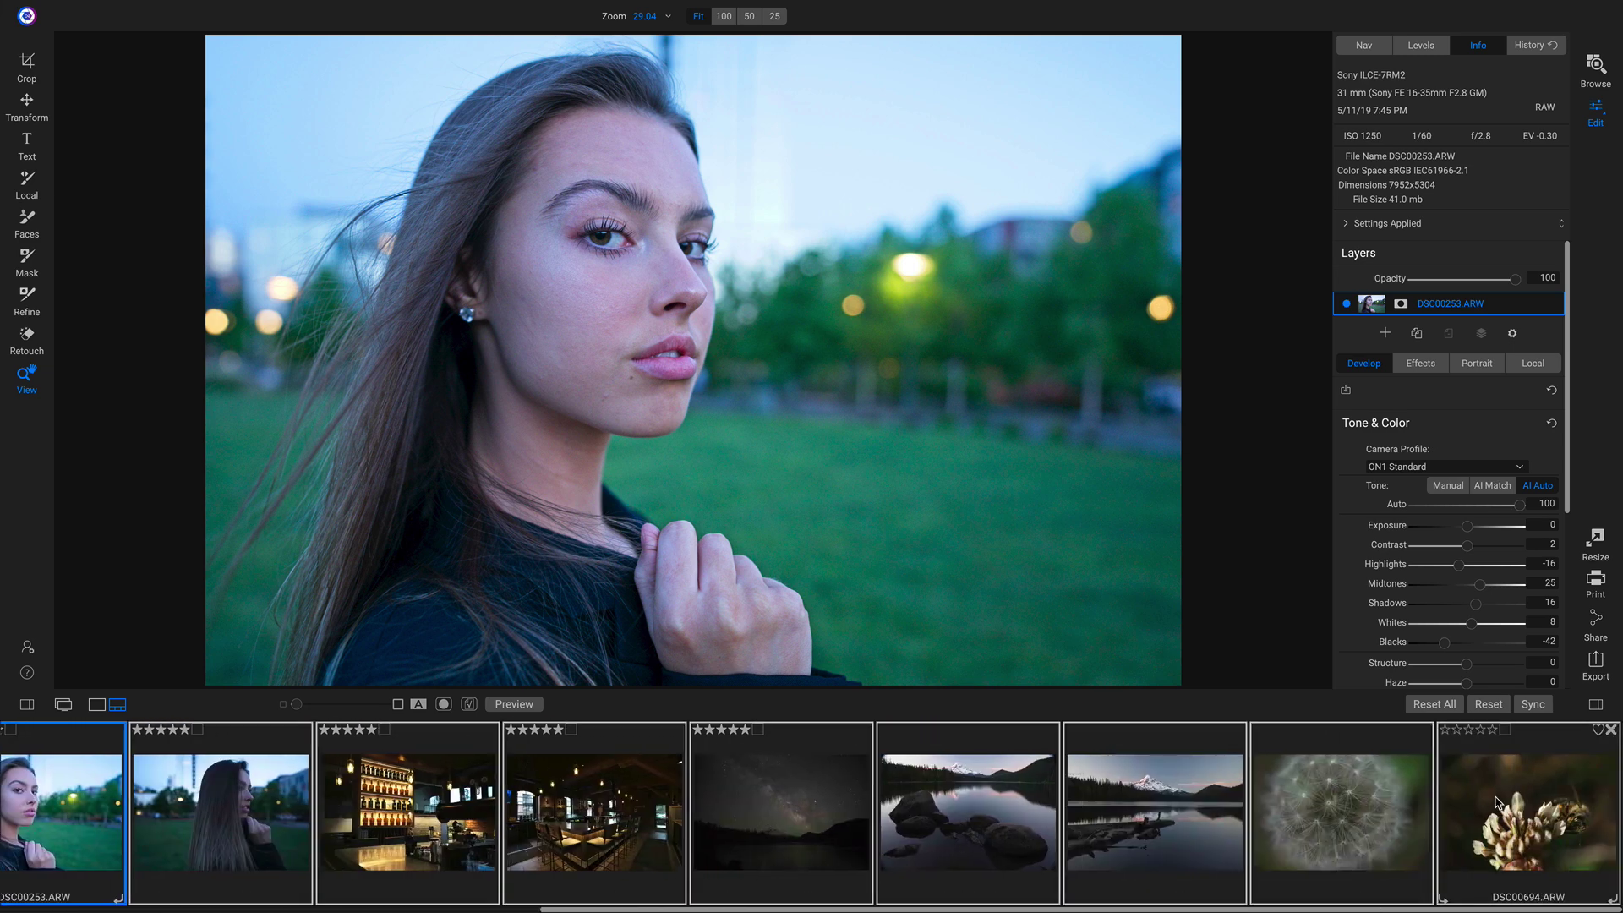
left_click(1533, 704)
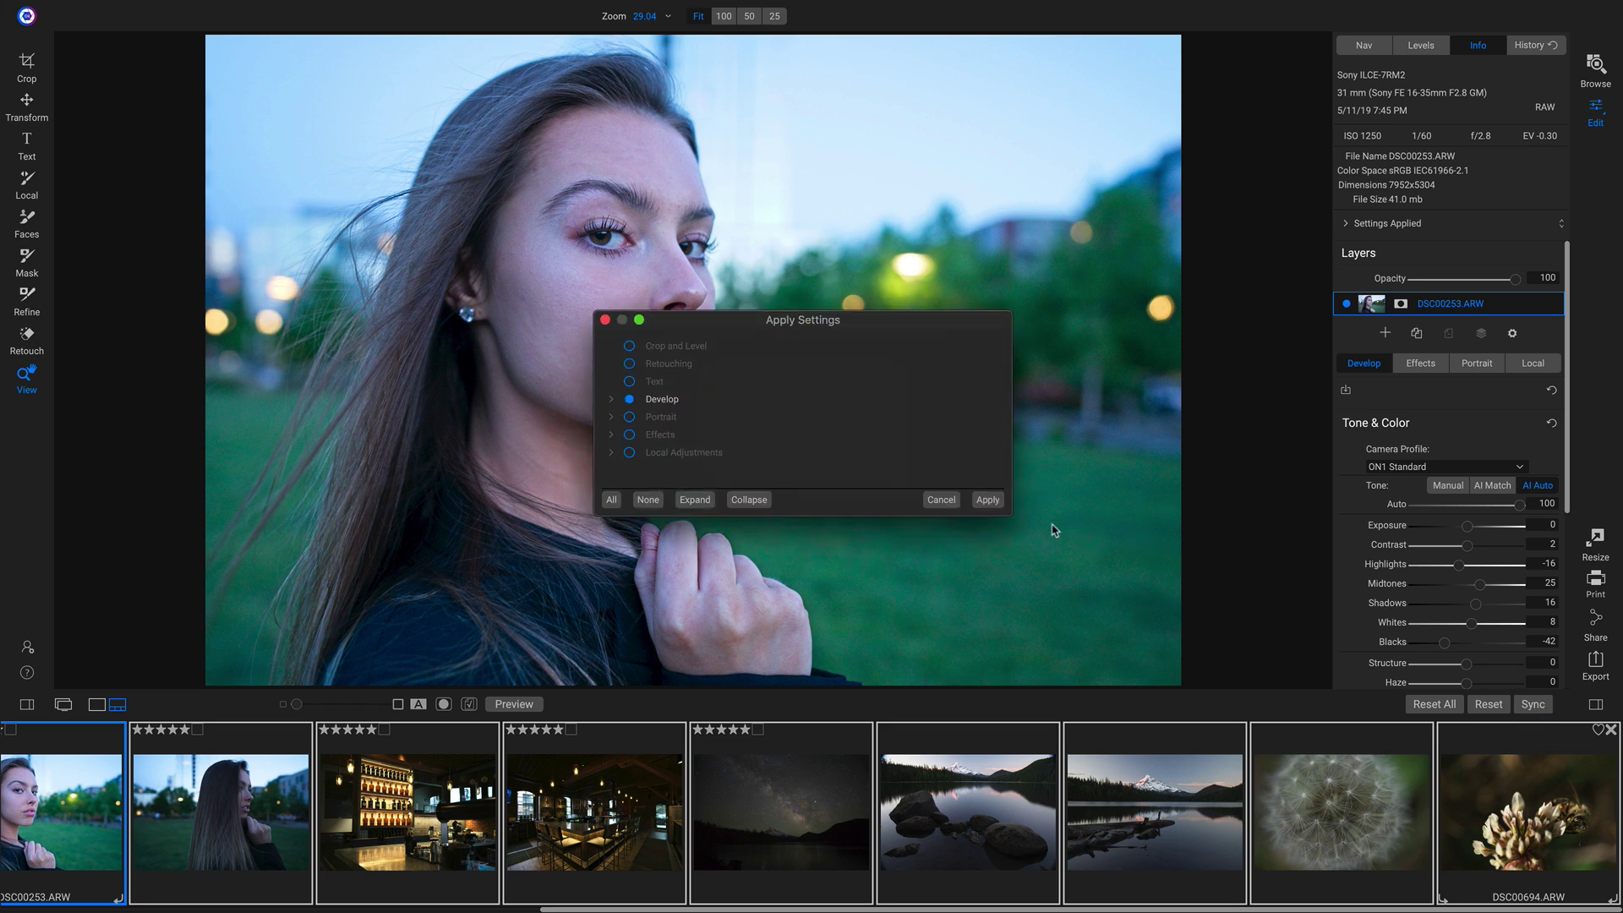
left_click(994, 505)
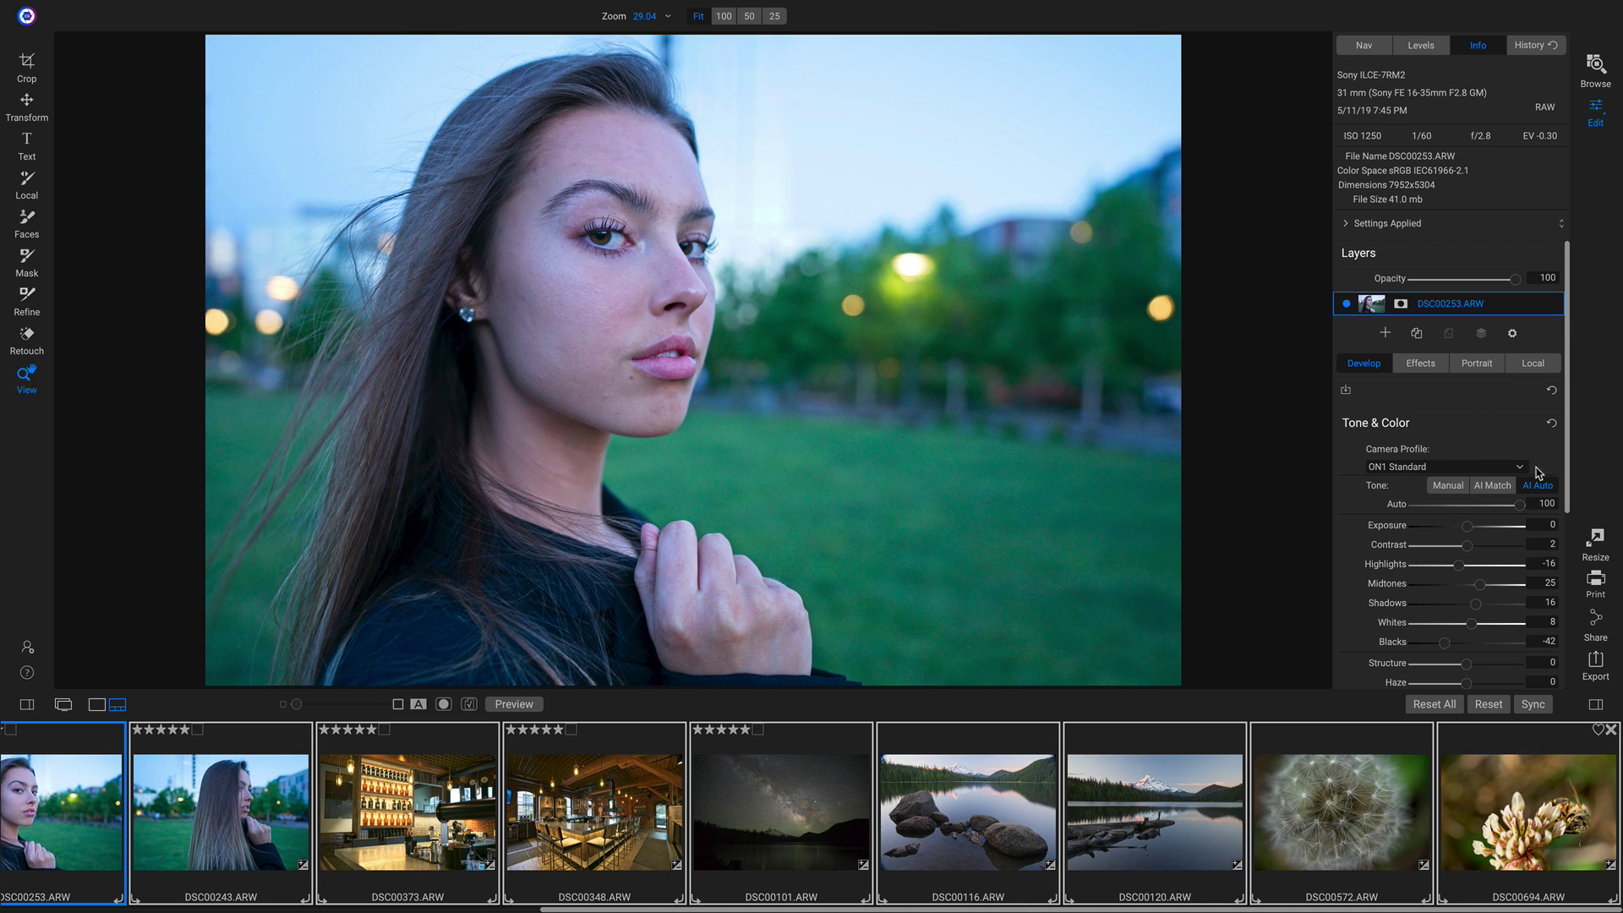
Step: Start a new preset that includes only Develop > Color & Tone > Tone > Auto Tone
left_click(1347, 393)
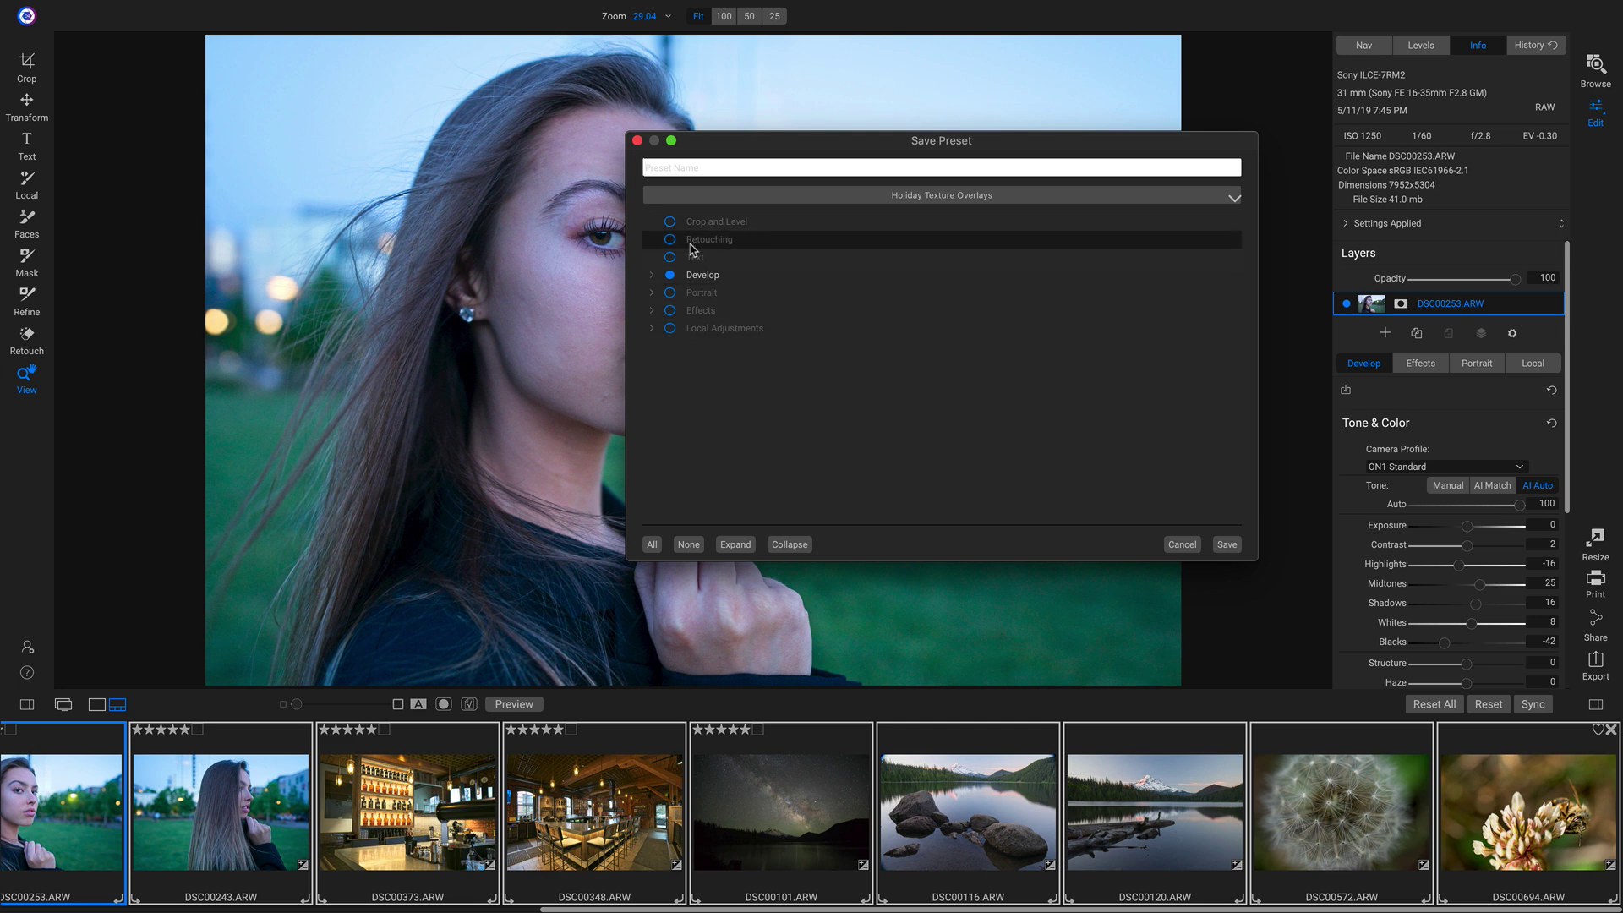
left_click(651, 276)
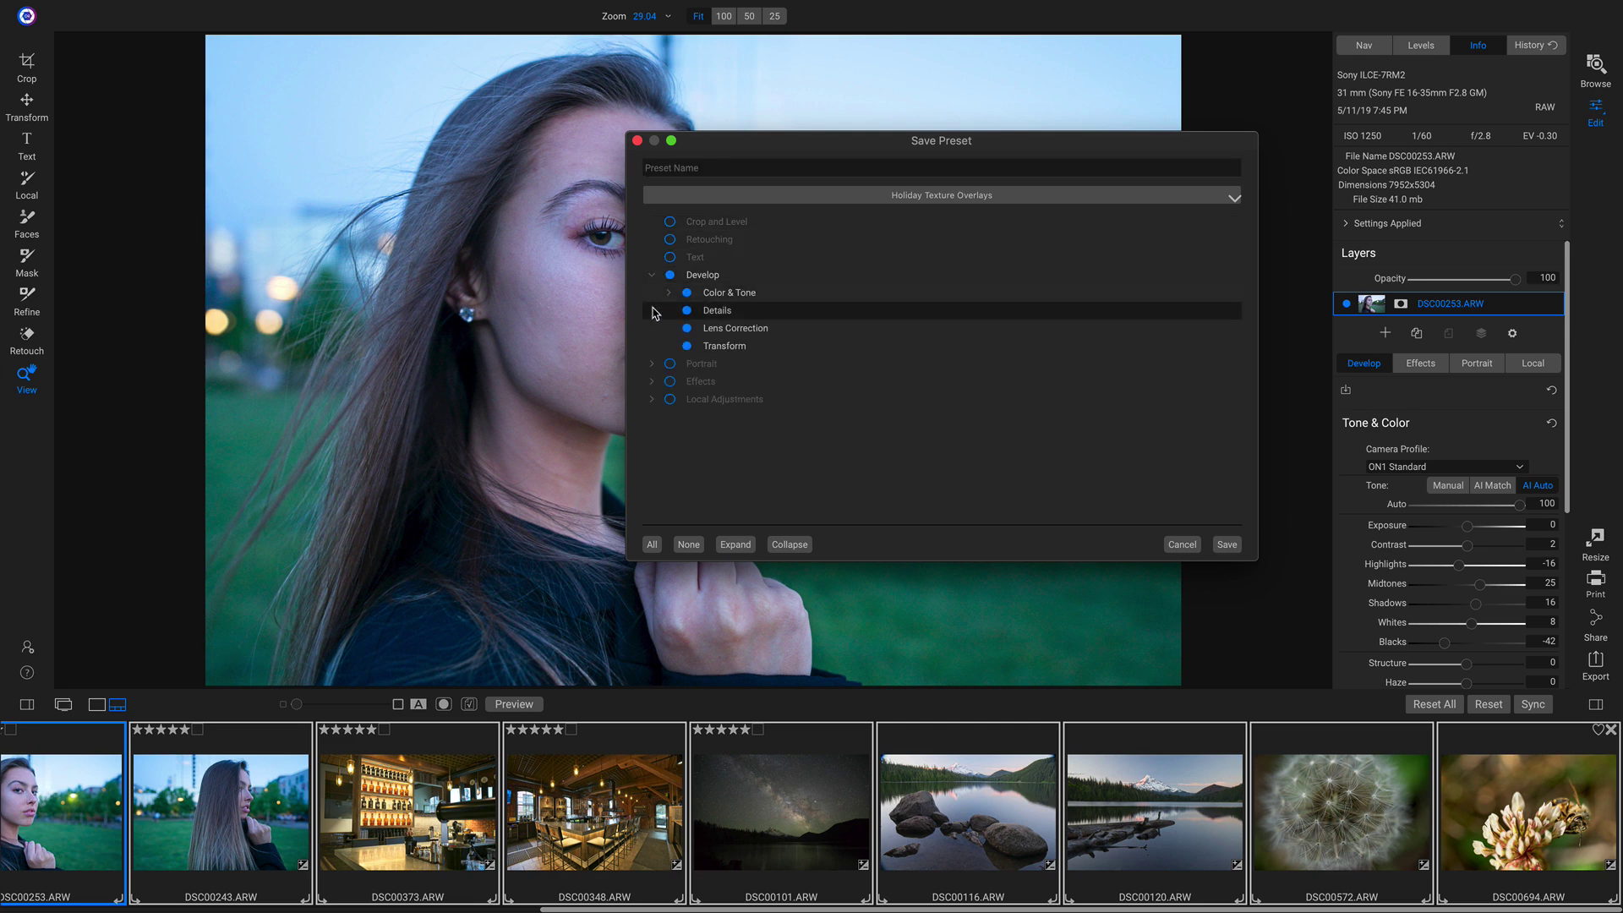
left_click(671, 294)
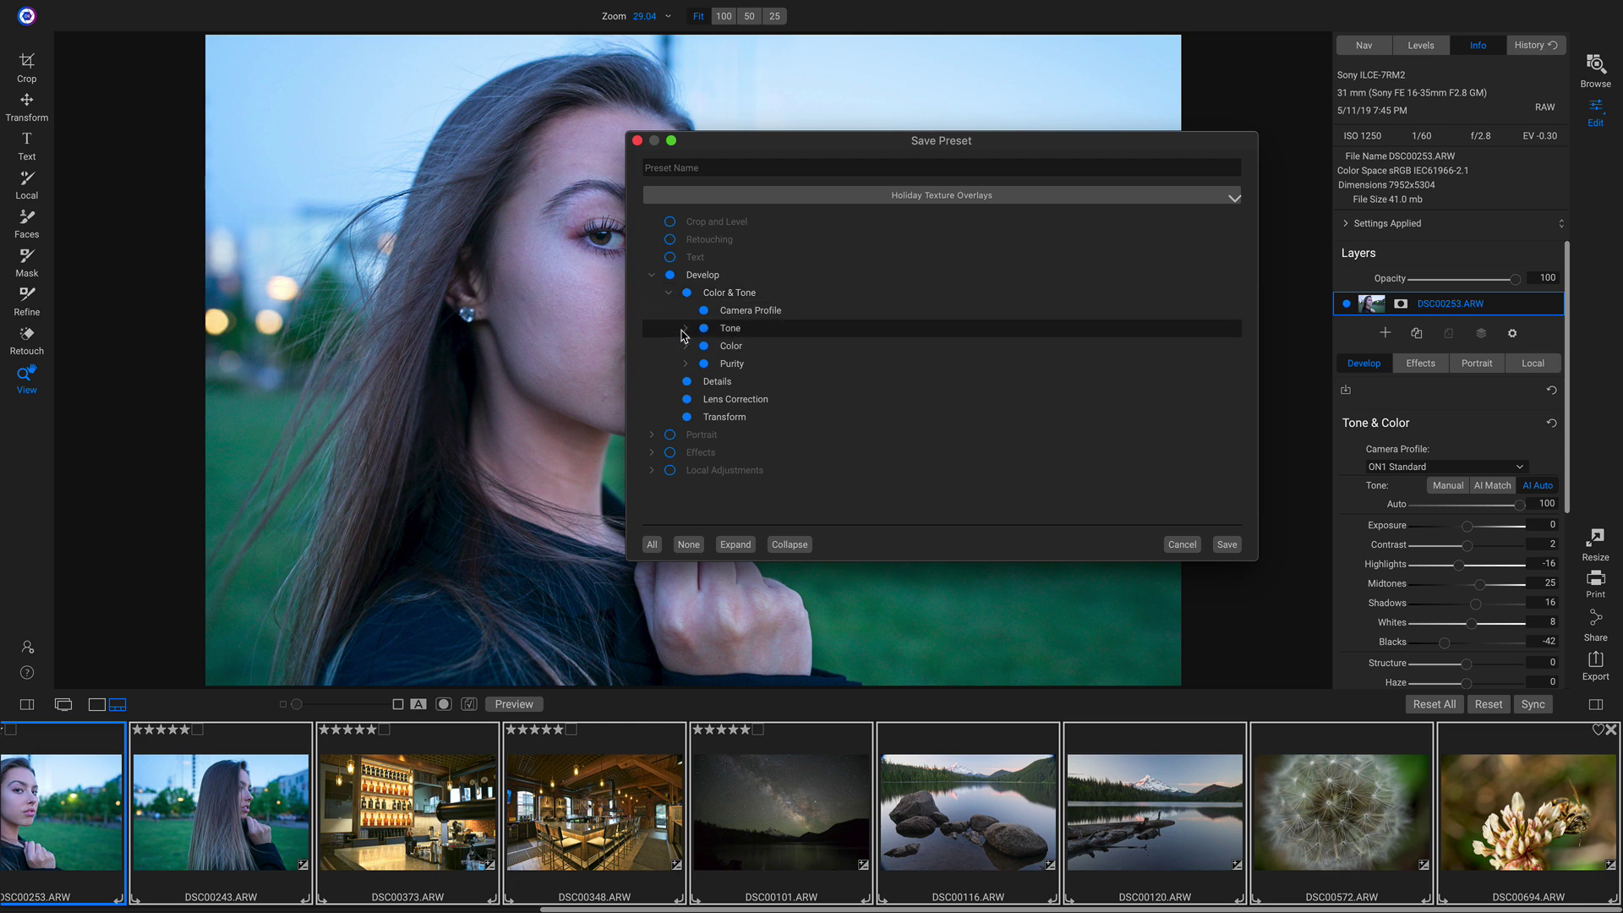
left_click(685, 329)
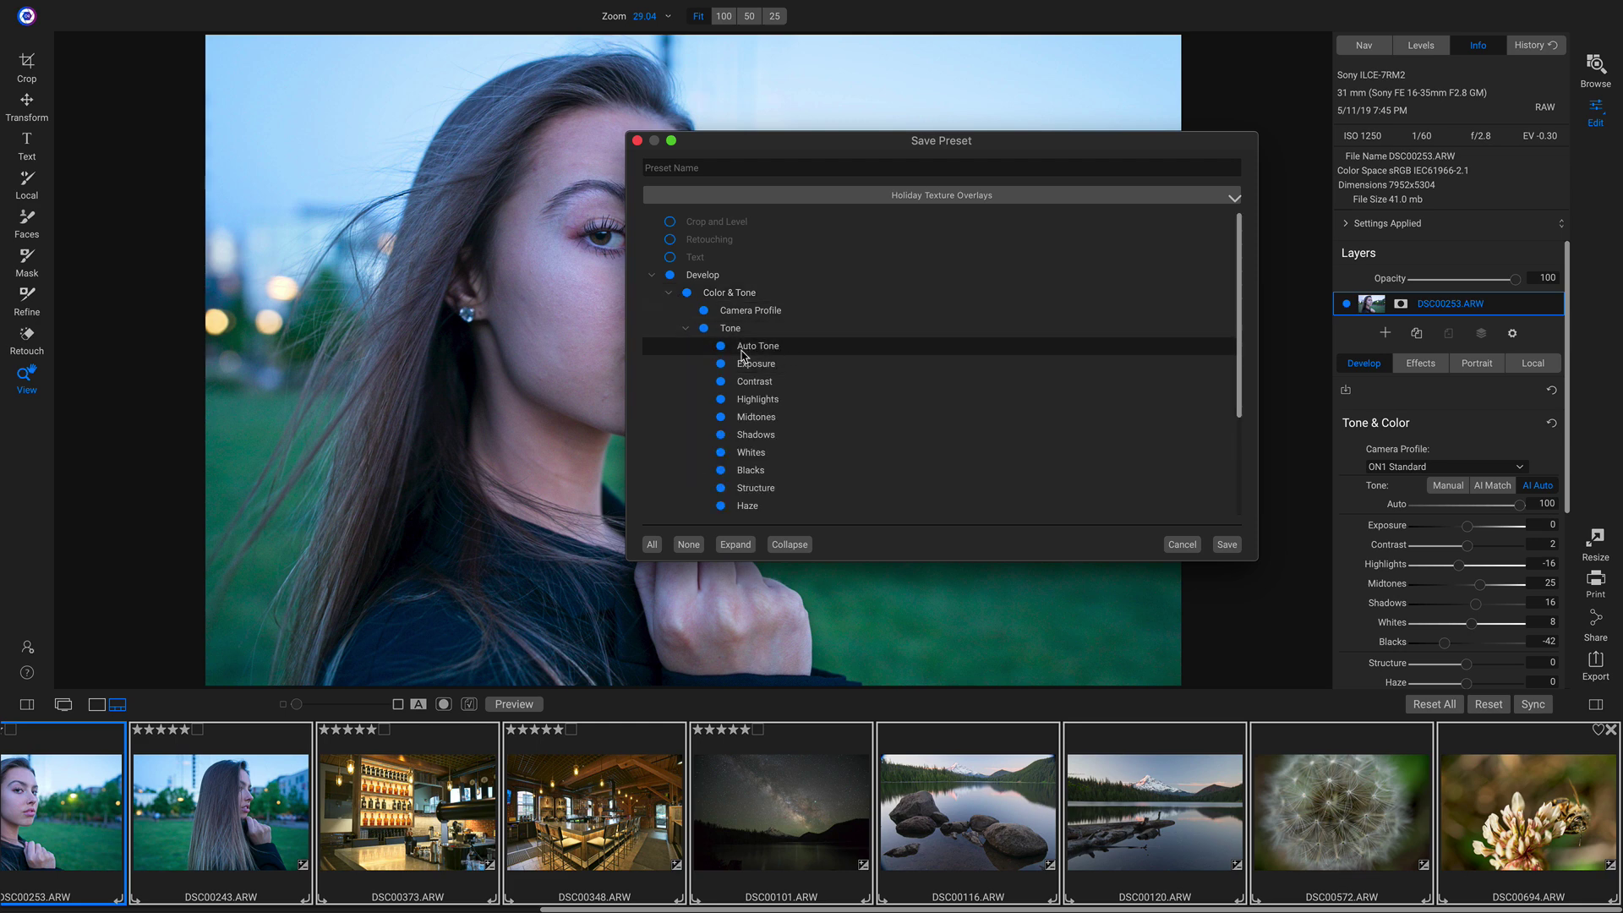
left_click(690, 546)
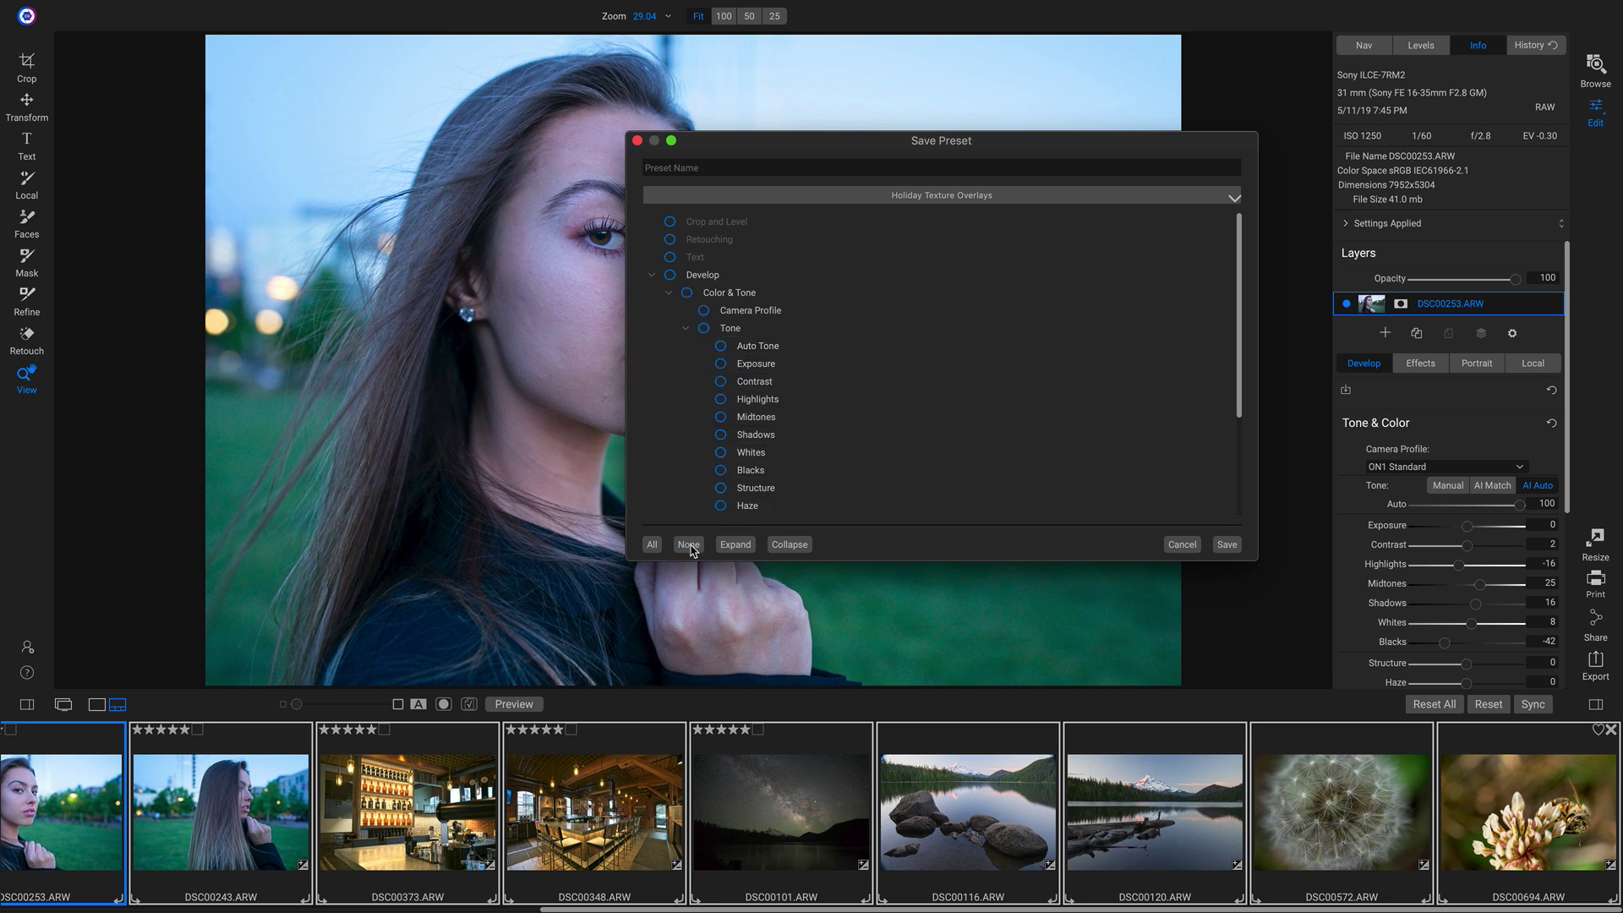
left_click(721, 347)
left_click(723, 169)
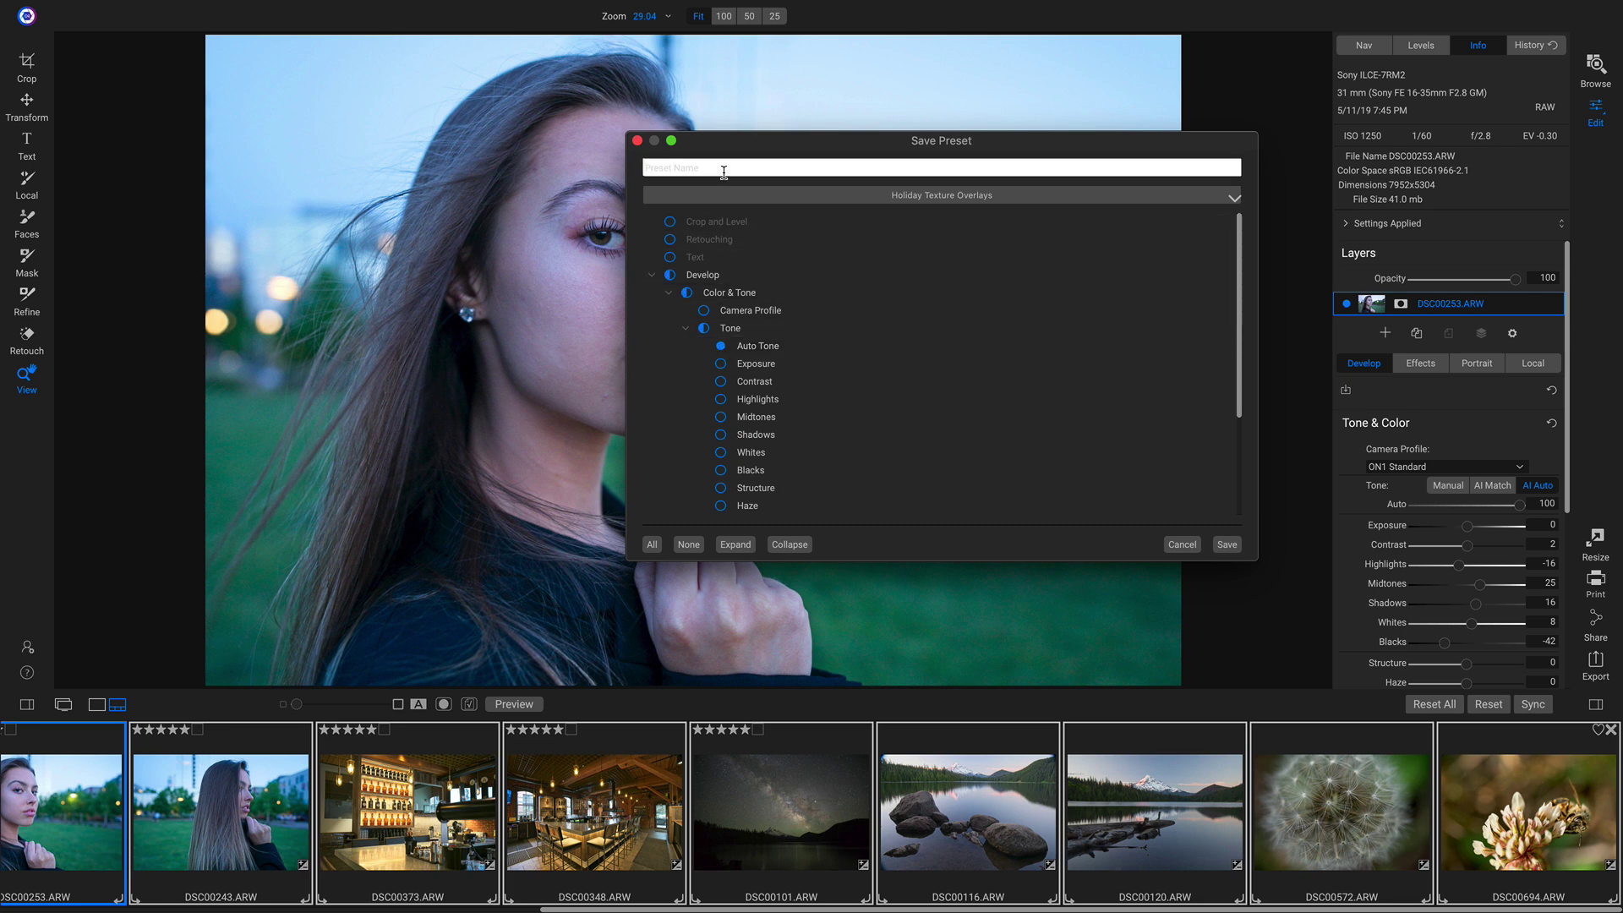
Step: Name the preset 'AI Auto' and file it in a new category called 'AI Auto'
type("AI Auto")
left_click(935, 196)
left_click(725, 217)
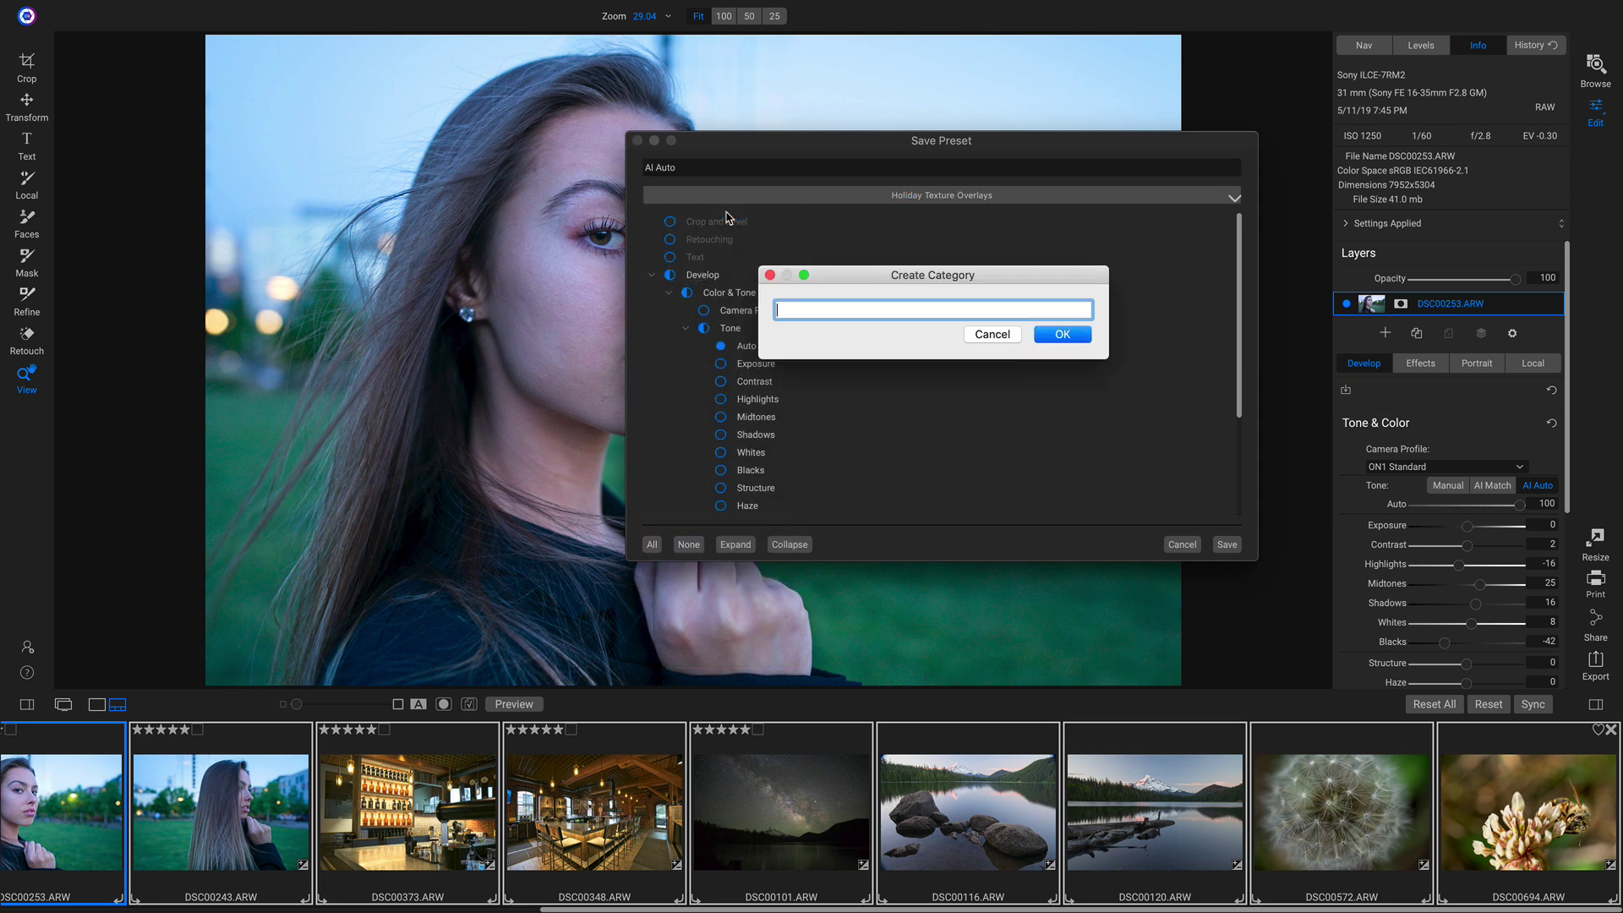
type("AI Auto")
key("Return")
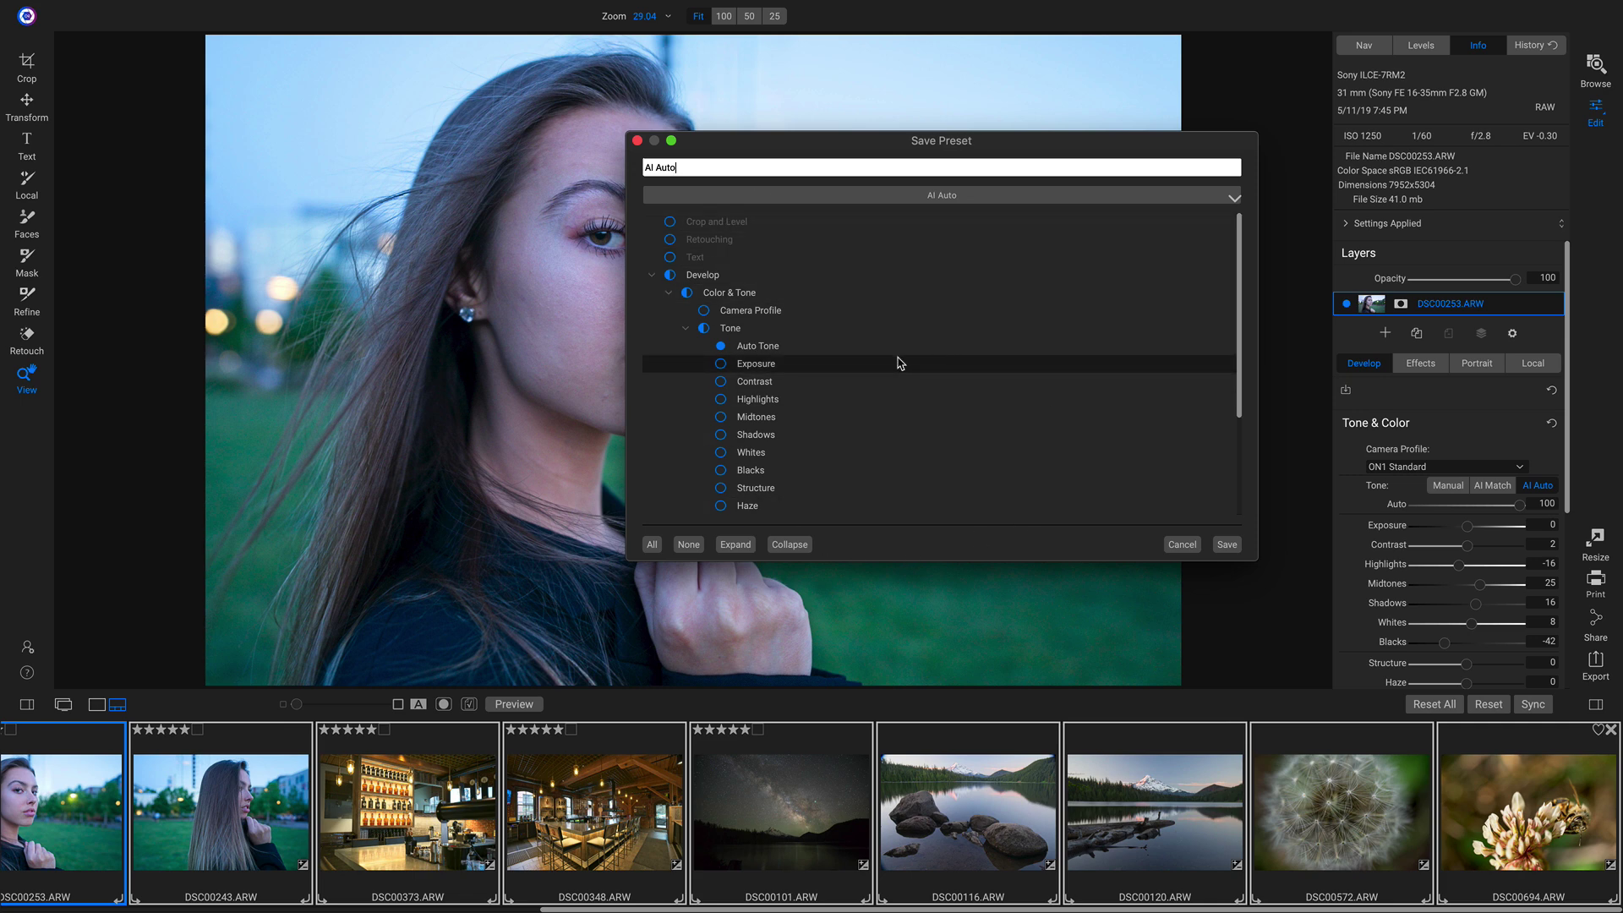
scroll(898, 363, "down", 4)
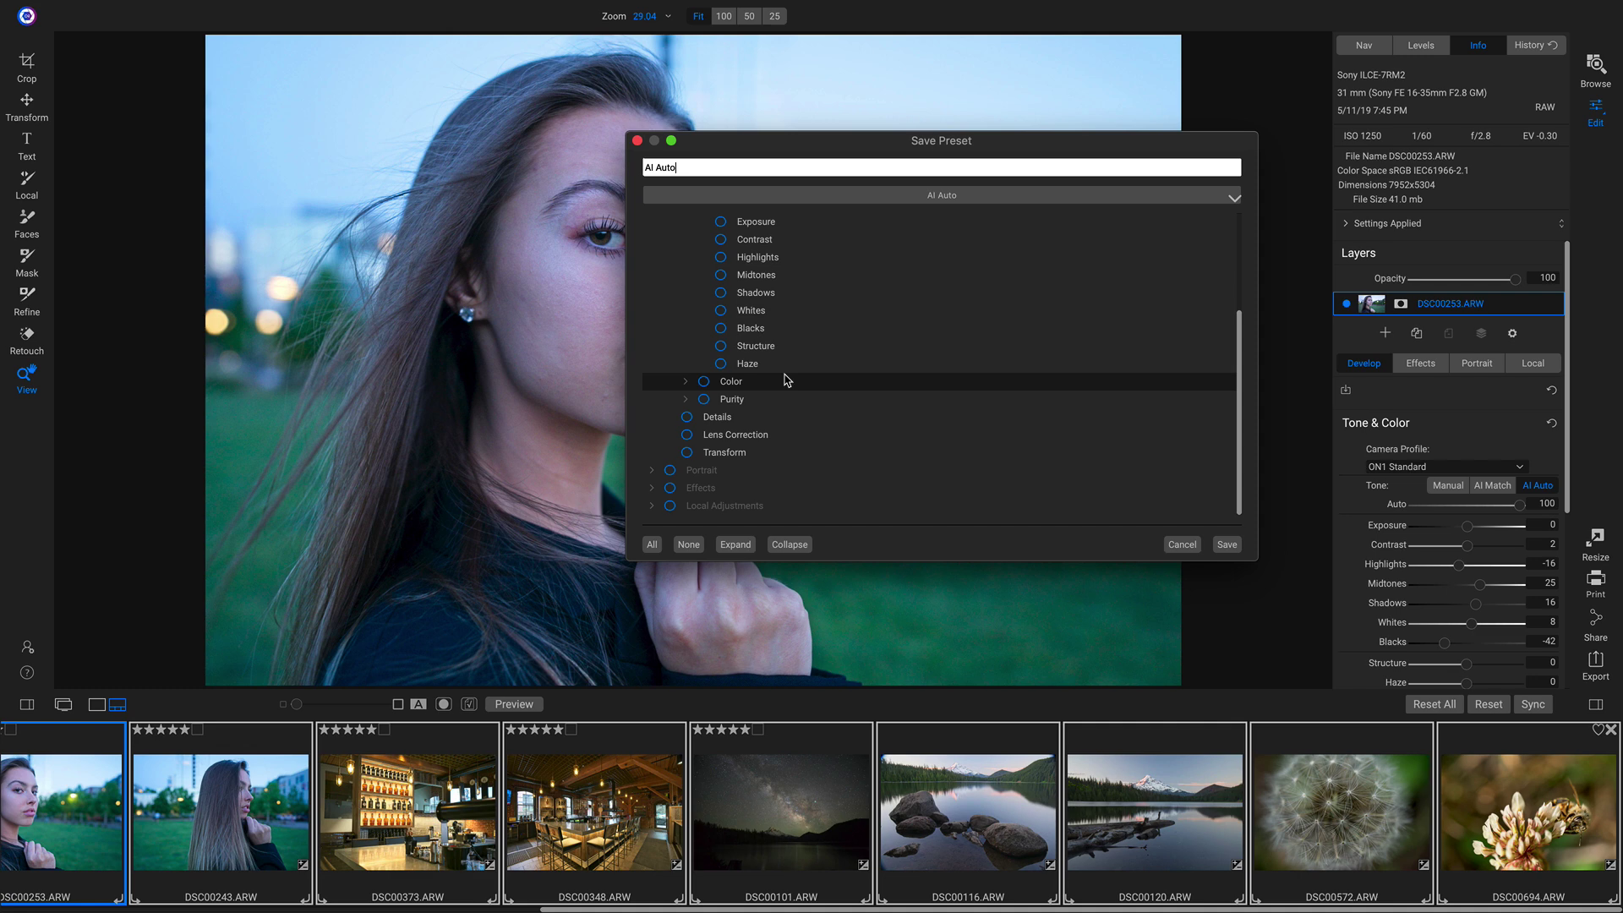
scroll(786, 381, "up", 4)
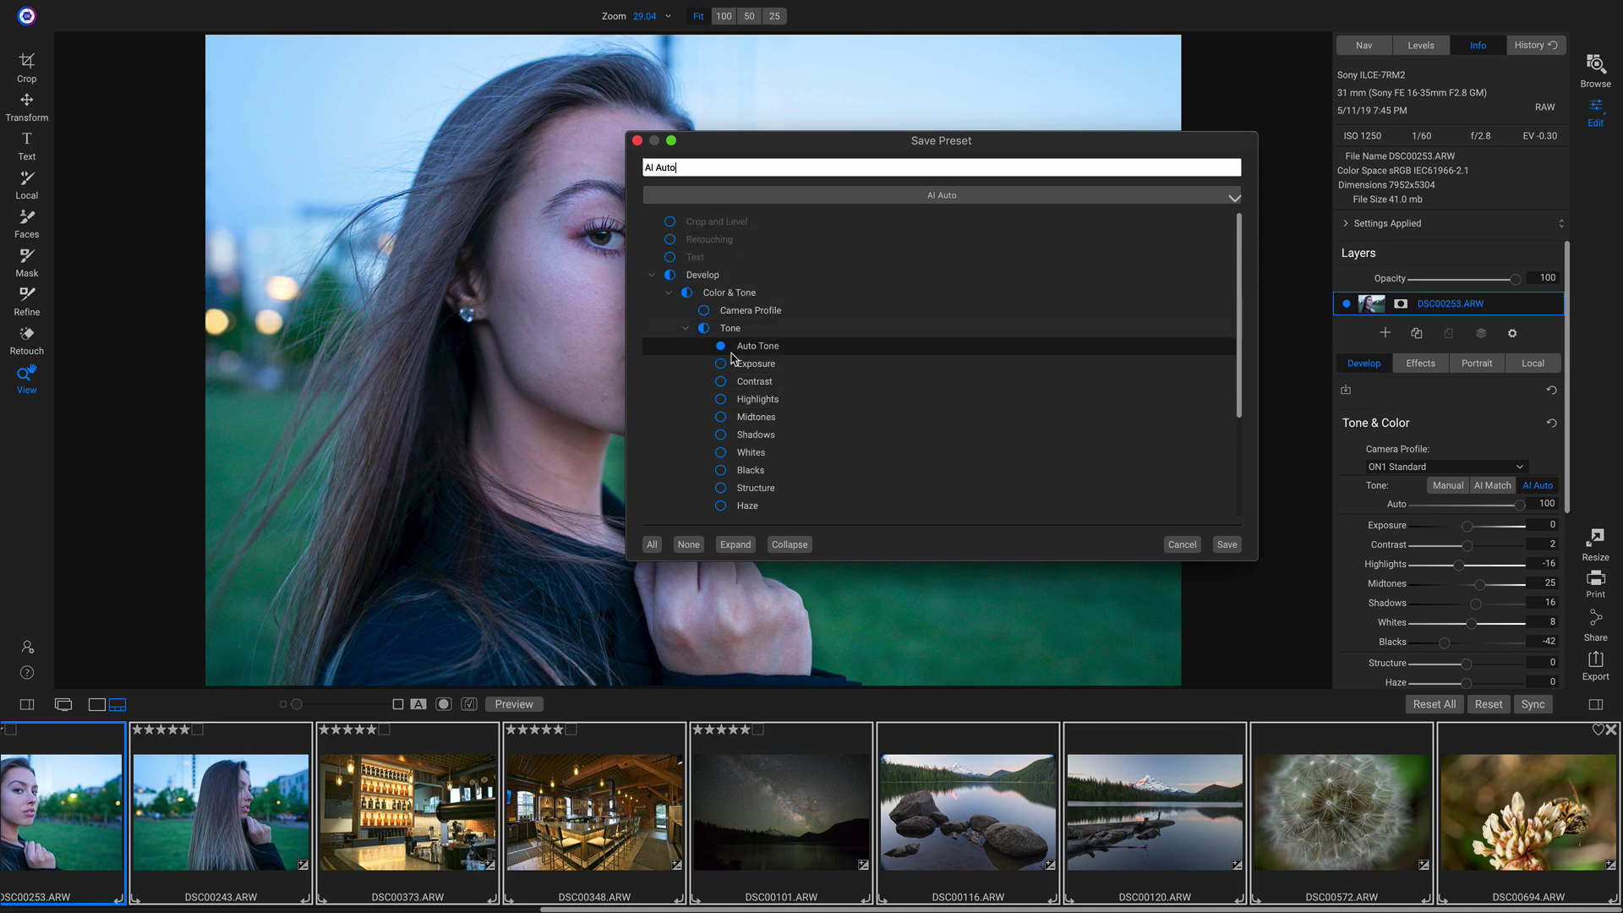
Step: Save the AI Auto preset, then reset all 13 album photos to their originals in Browse
left_click(1228, 547)
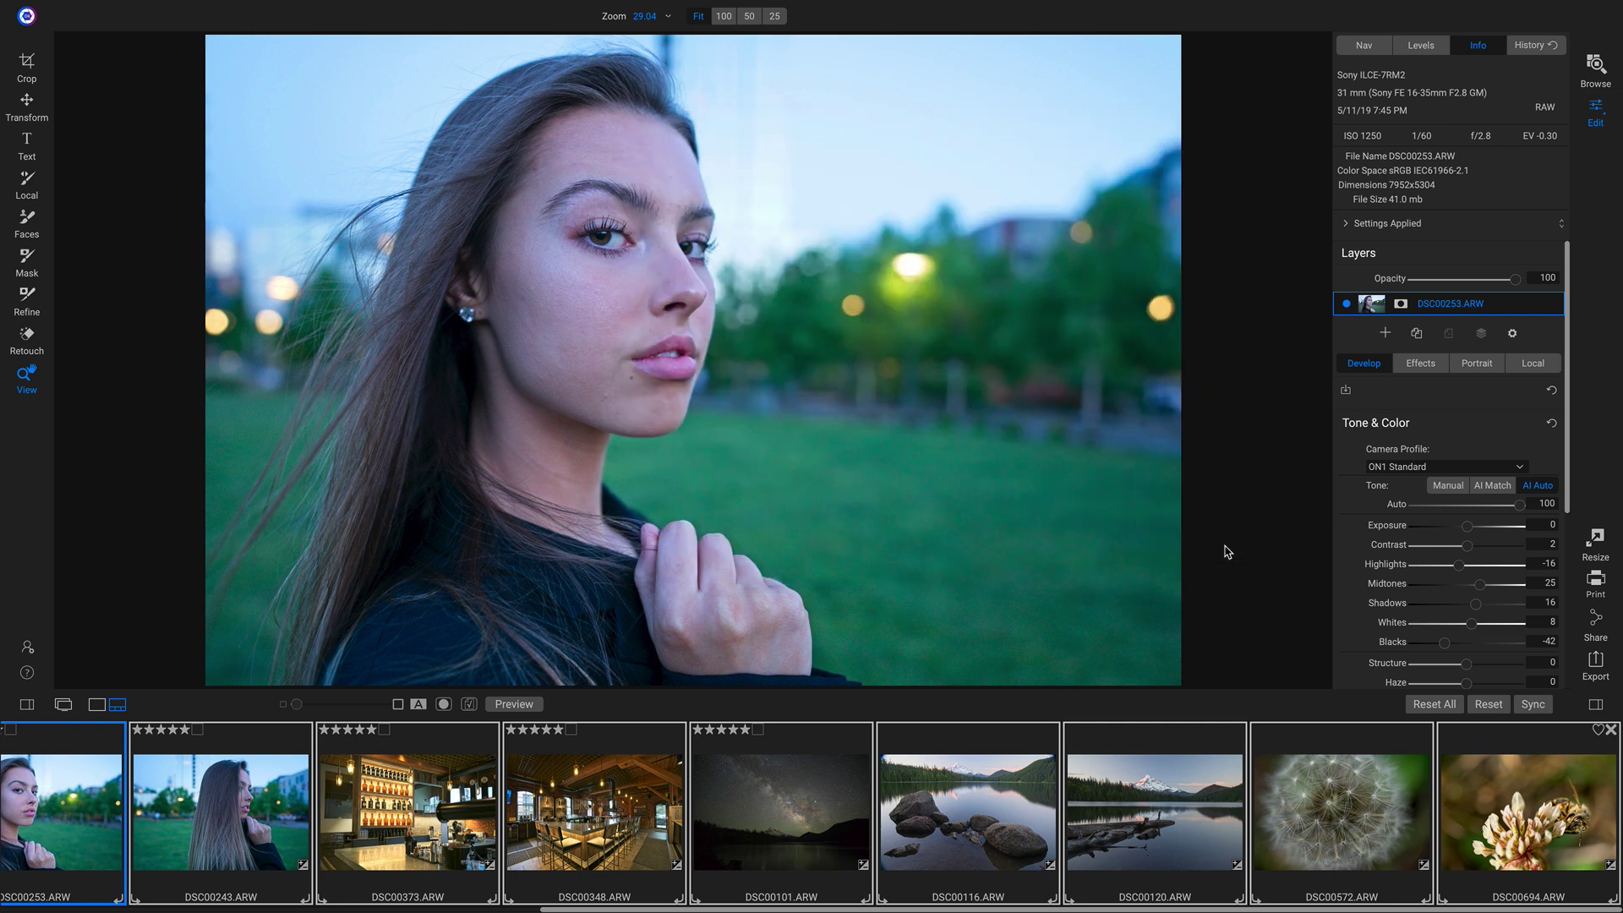
key("g")
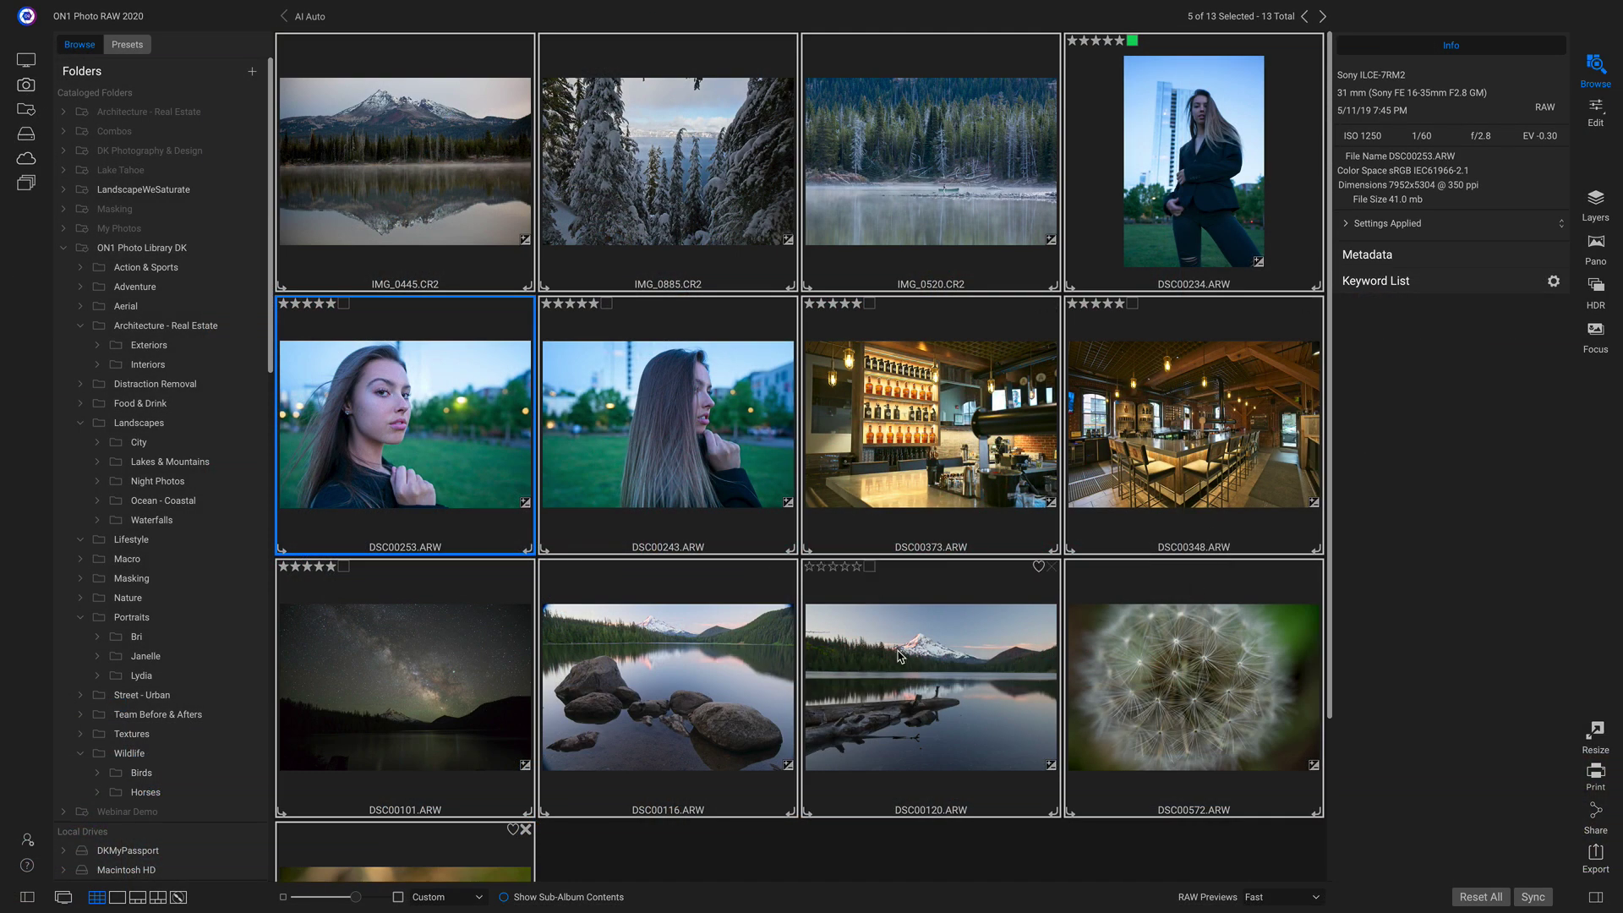
key("super+a")
left_click(1479, 898)
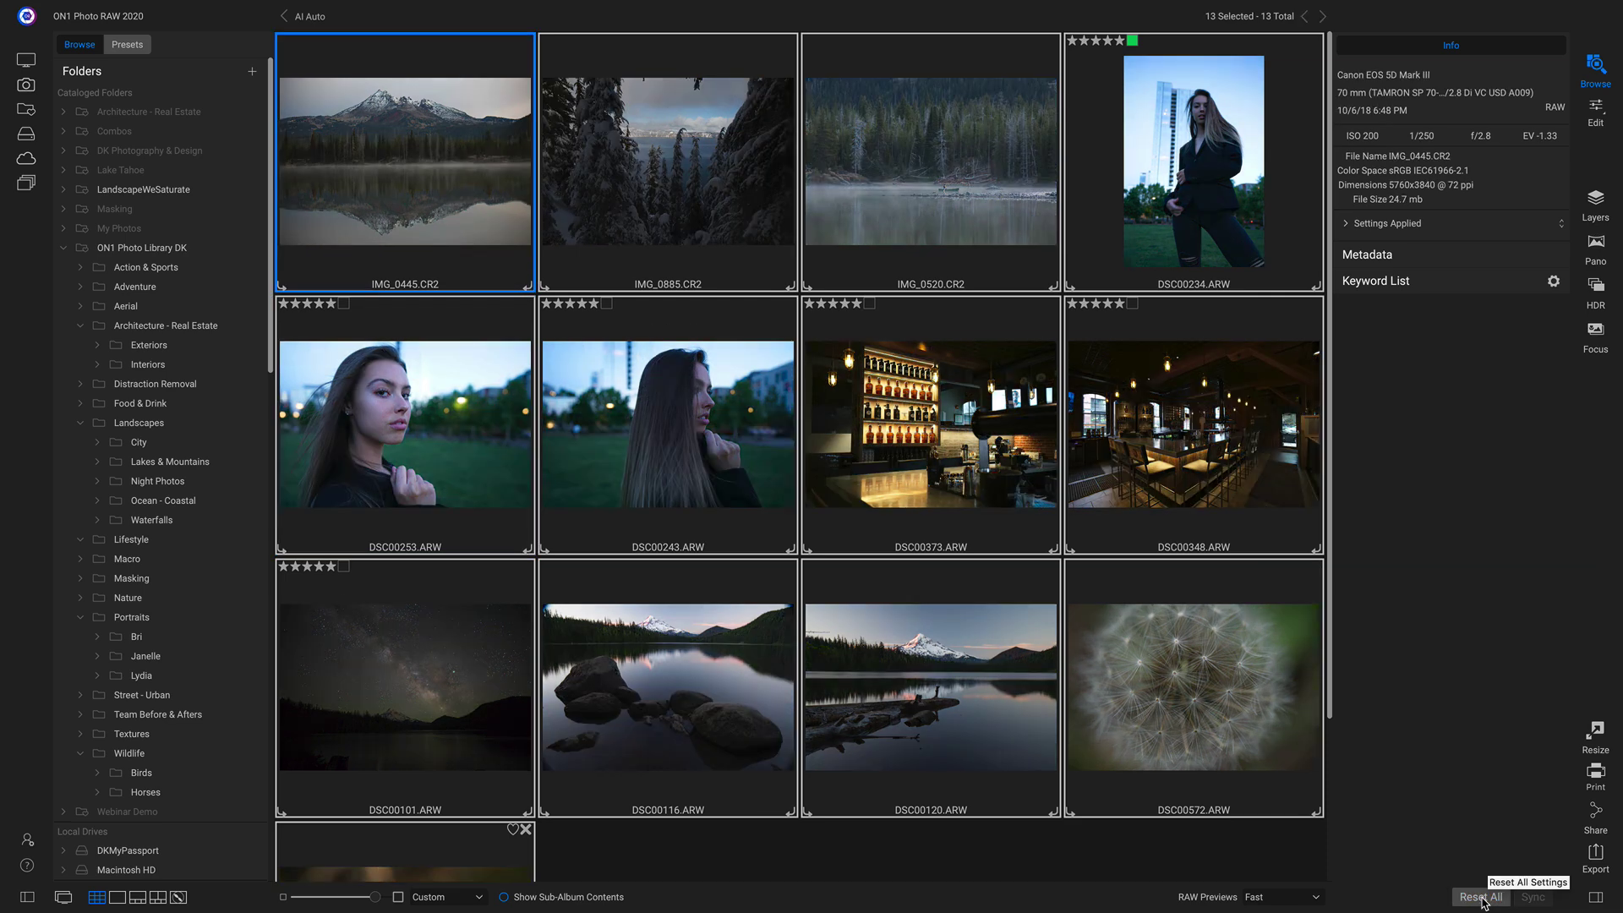
Step: Apply the AI Auto preset from the AI Auto category in the Presets panel to all 13 photos
left_click(129, 46)
scroll(187, 203, "up", 3)
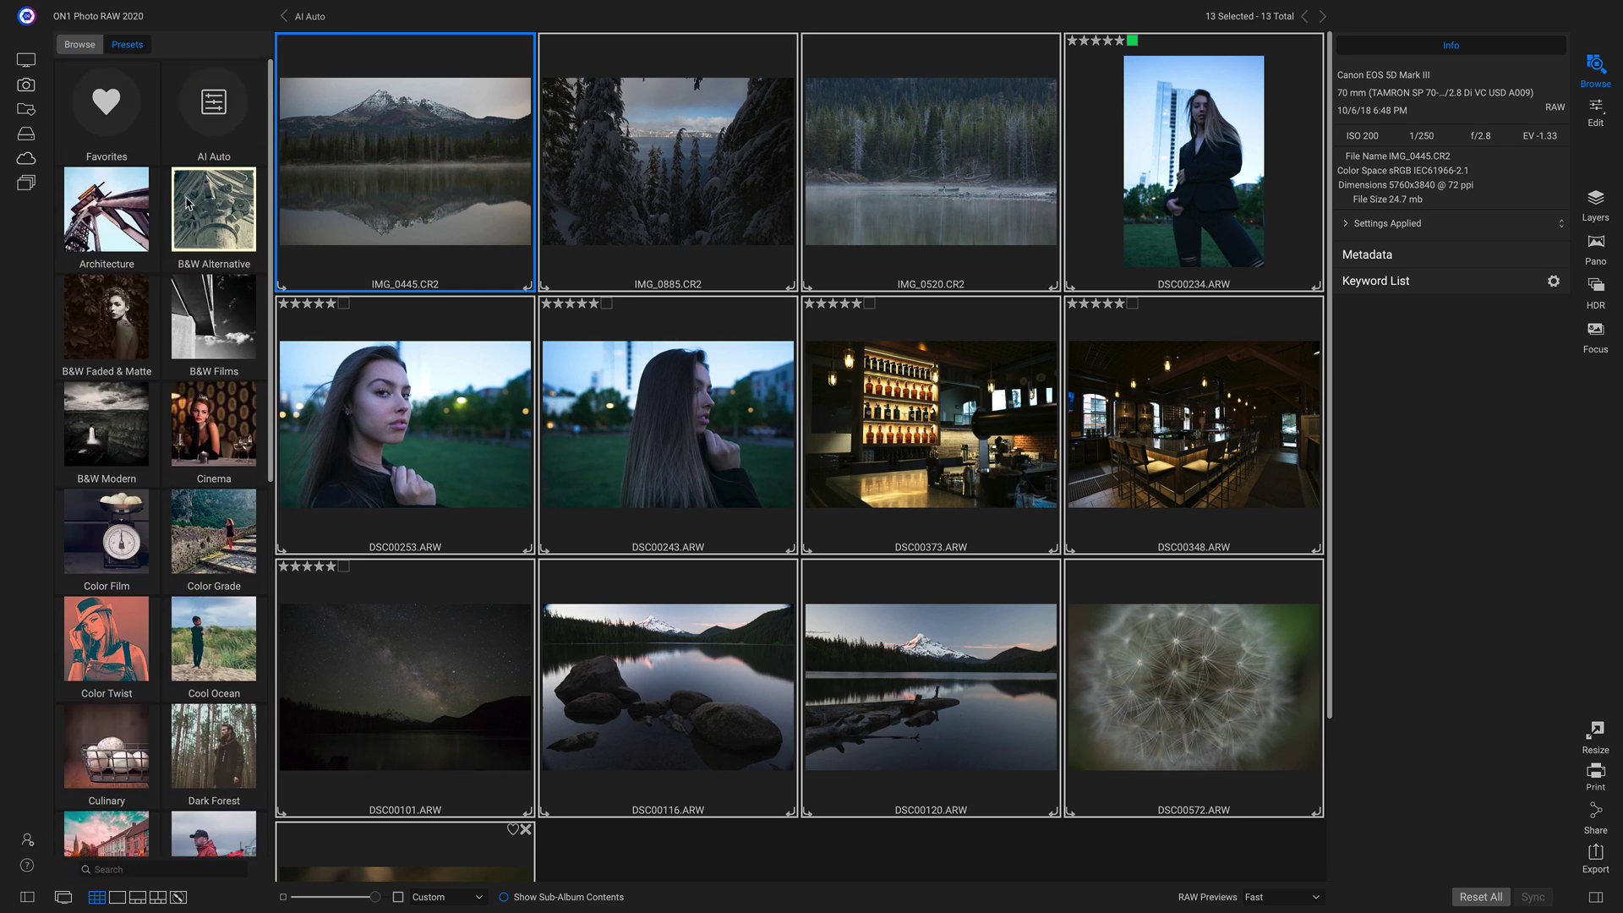
left_click(199, 122)
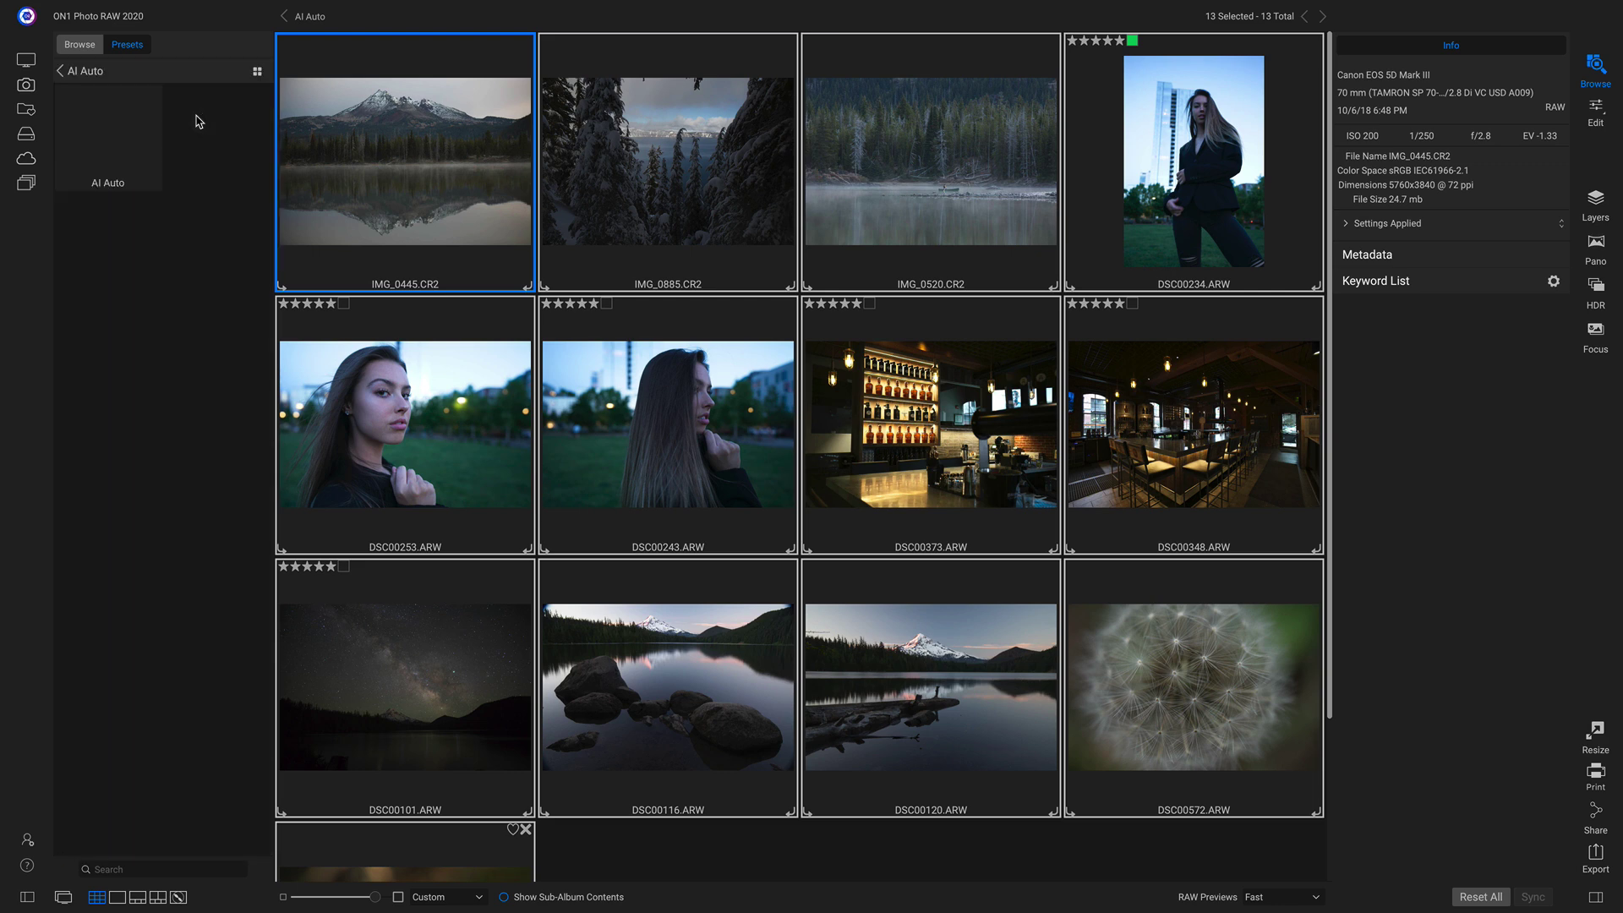
left_click(131, 142)
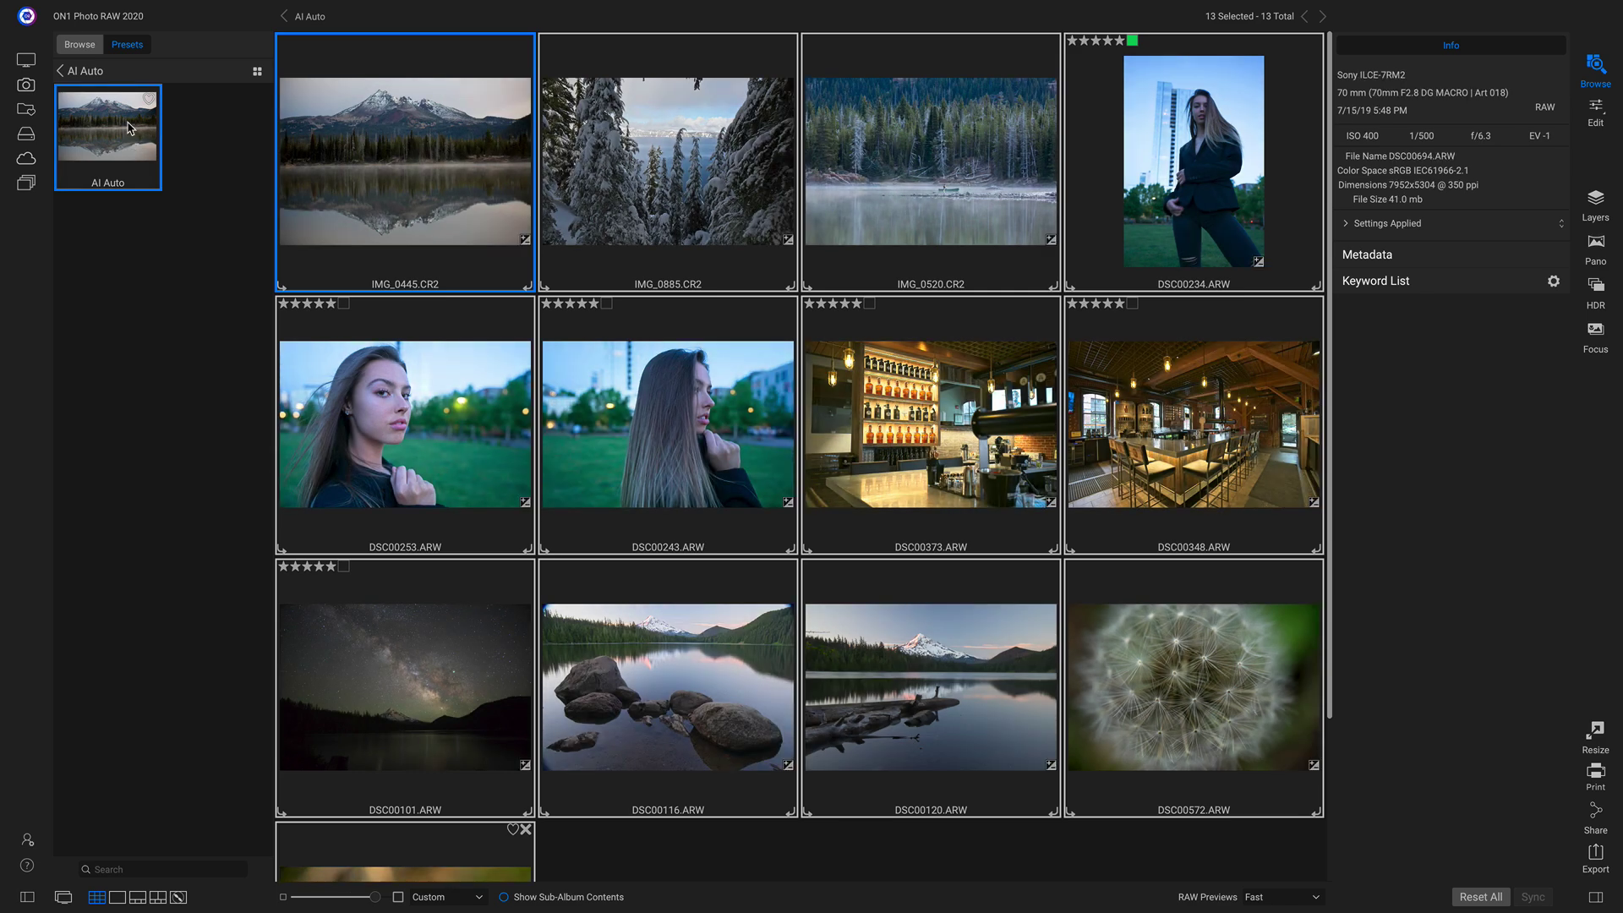